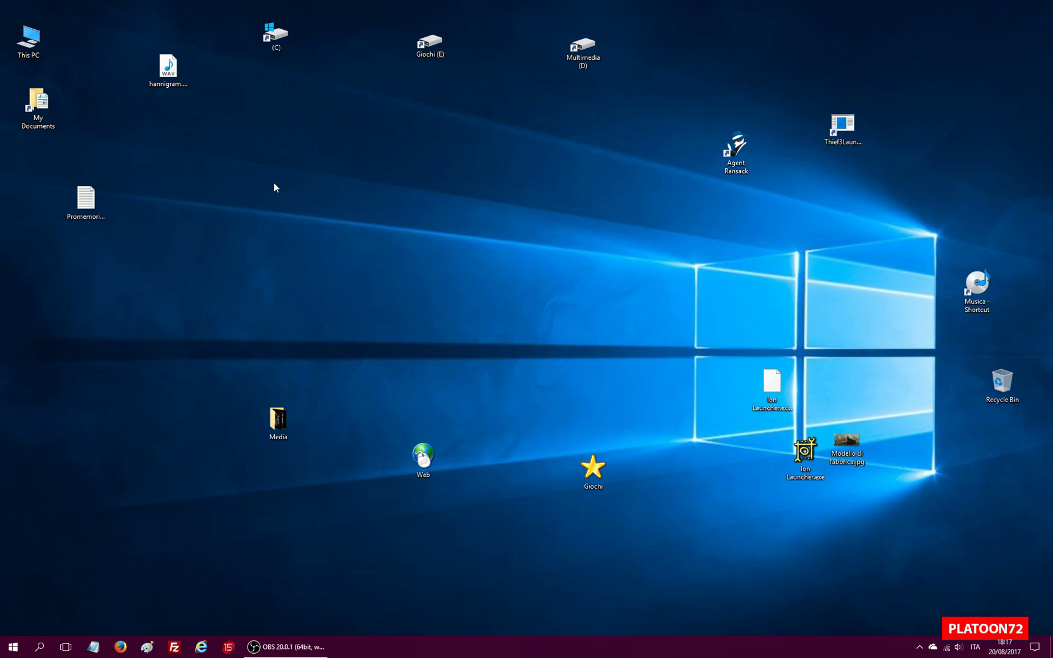
# Launch ChessBase 14 64Bit from the Windows Start menu
pyautogui.click(13, 646)
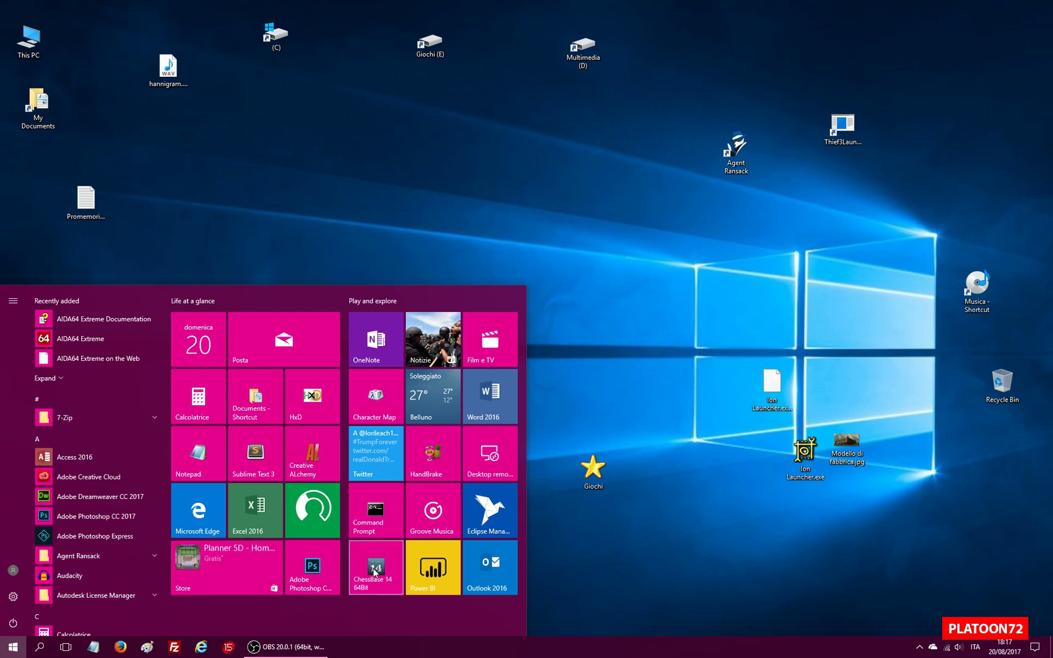
pyautogui.press('super')
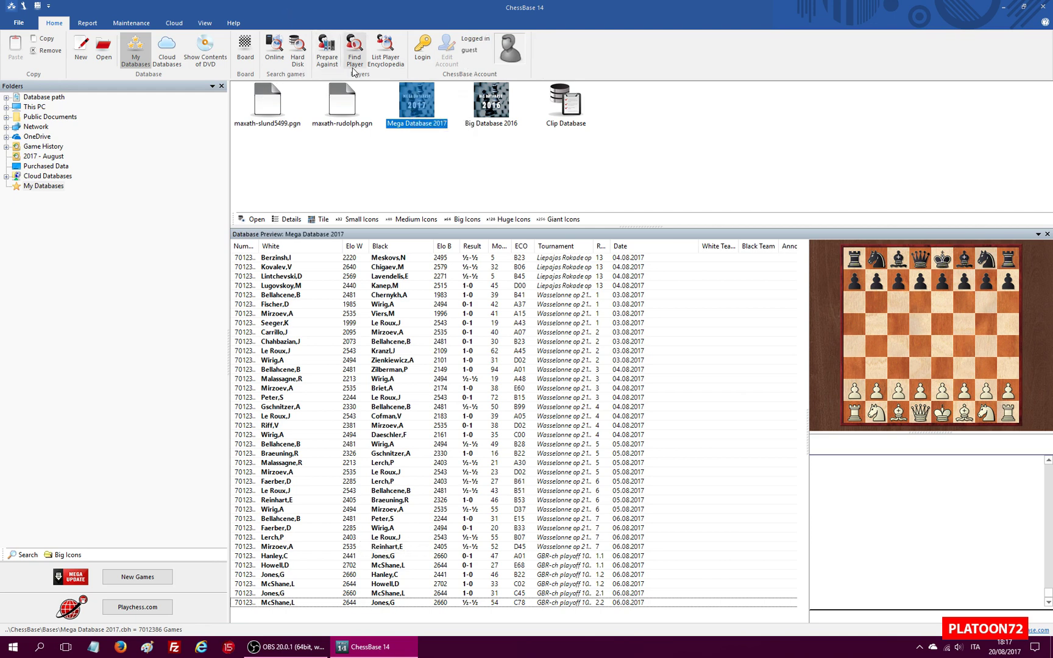
# Search Find Player for last name 'carlsen' and open Magnus Carlsen's details
pyautogui.click(356, 65)
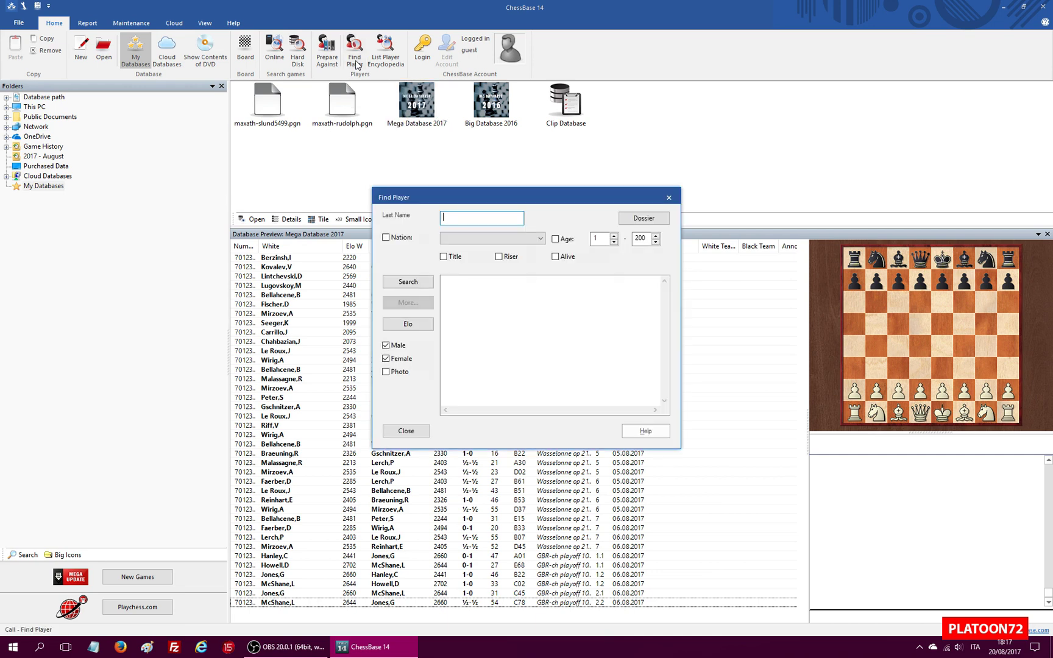
pyautogui.write('magnus carlsen')
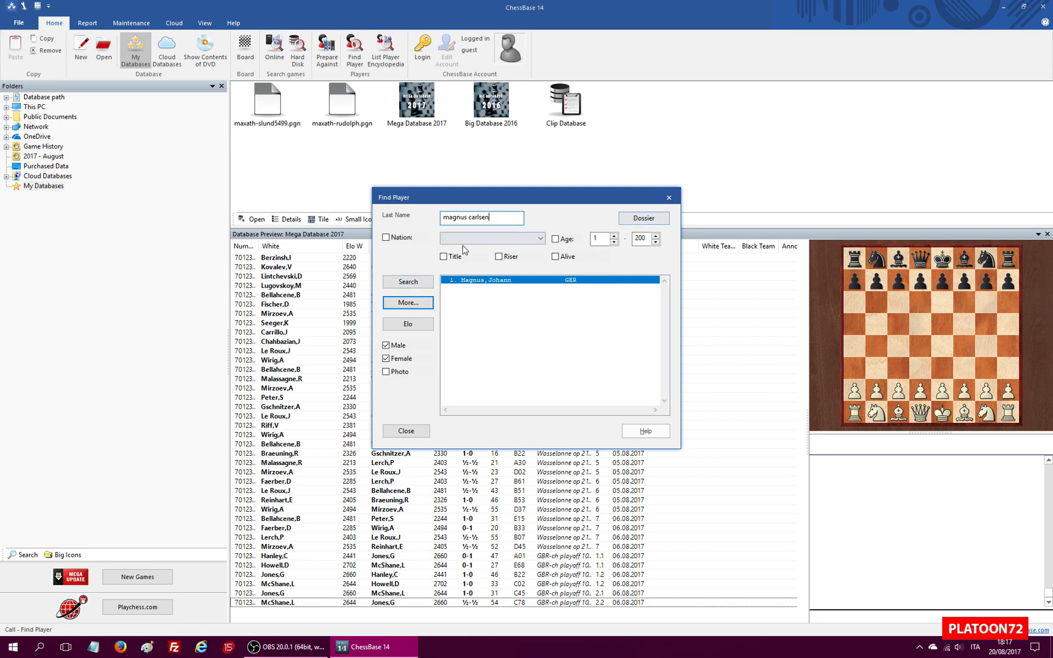
pyautogui.moveTo(468, 219); pyautogui.dragTo(404, 228)
pyautogui.press('BackSpace')
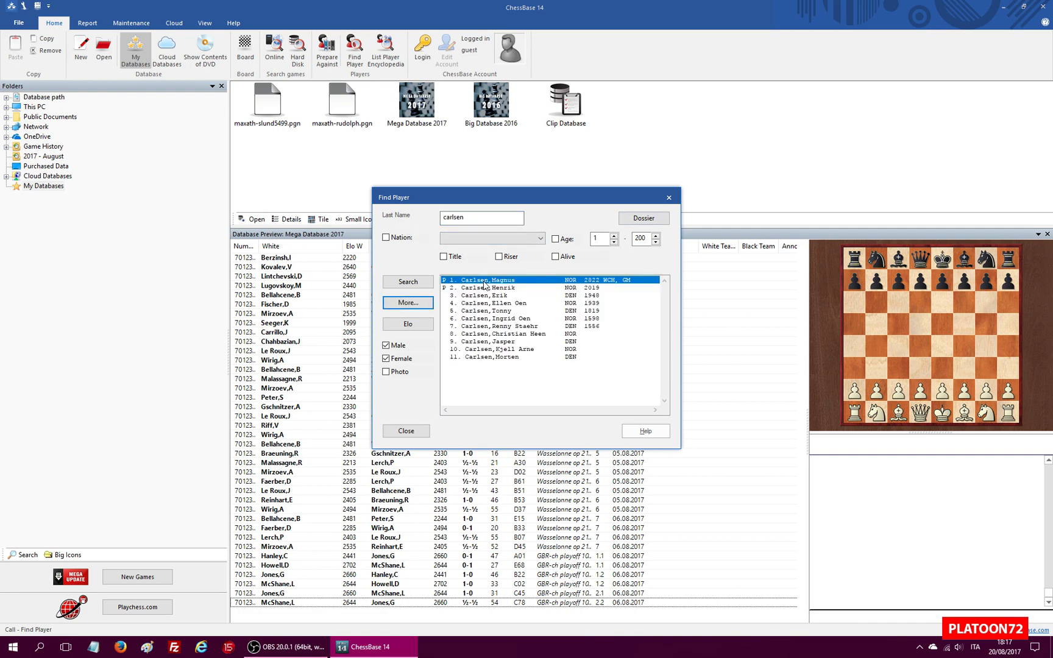
pyautogui.doubleClick(486, 281)
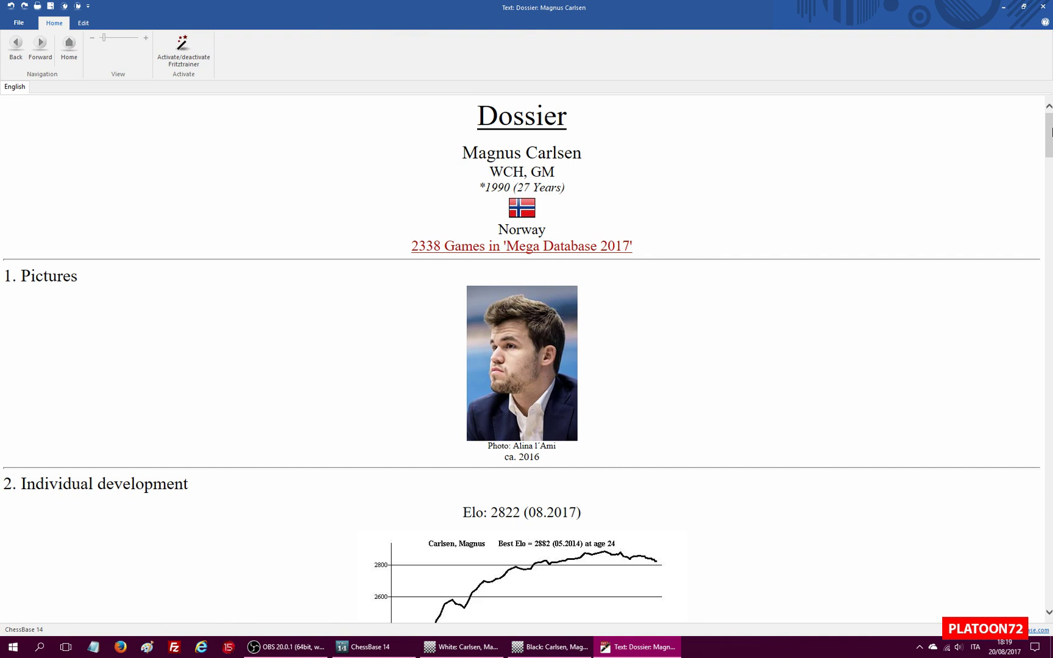
# Close the dossier, then open and close the Giri–Carlsen Leuven GCT blitz 2017 game
pyautogui.click(1041, 7)
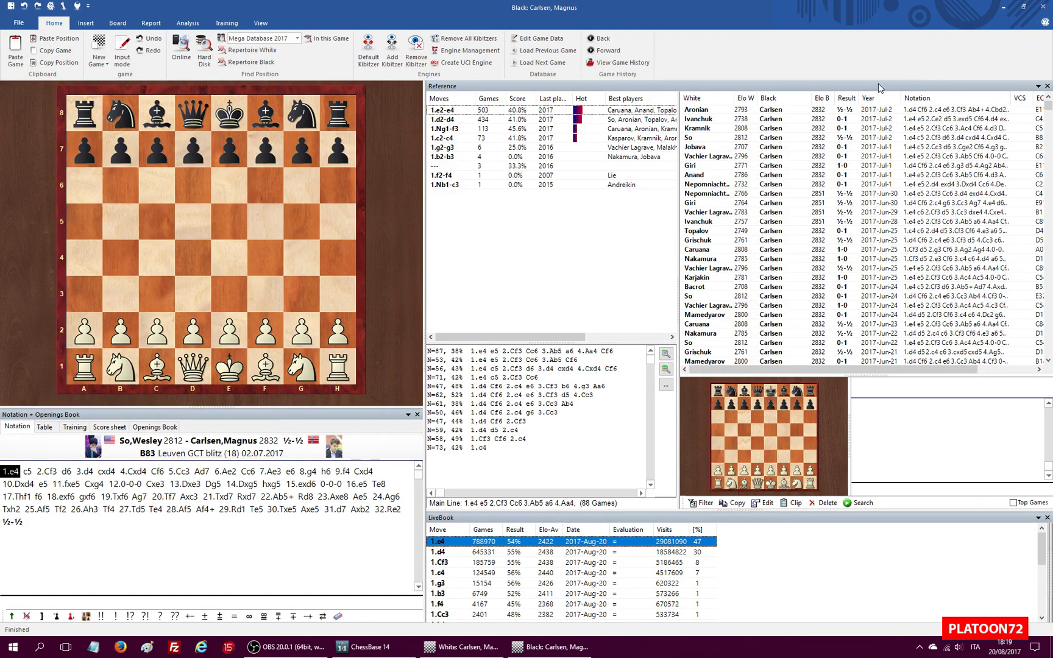
pyautogui.moveTo(1048, 109); pyautogui.dragTo(1049, 352)
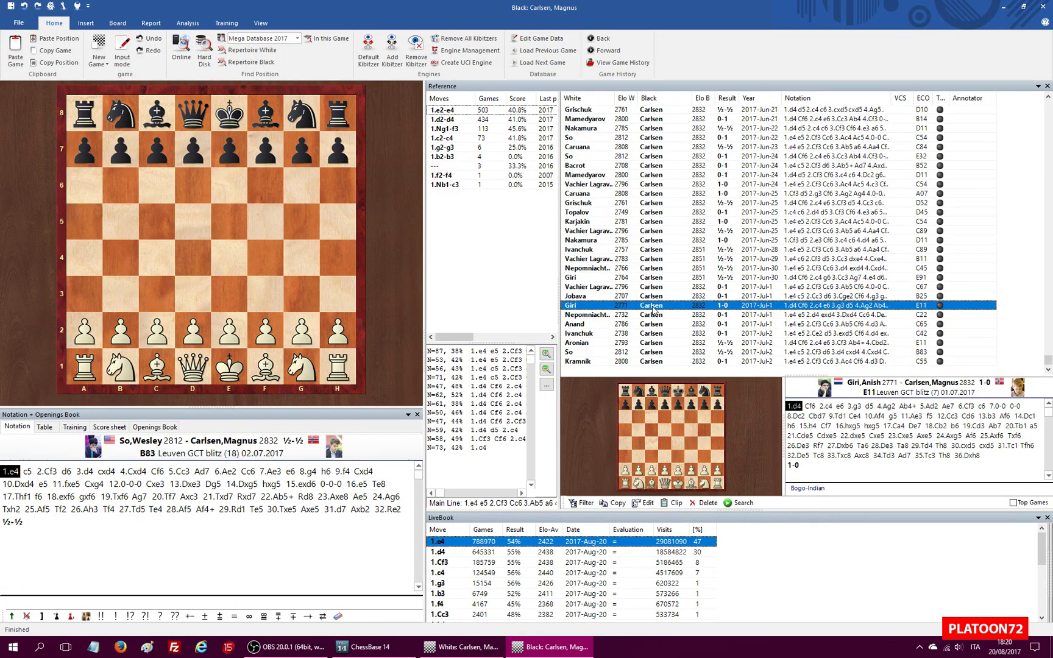
pyautogui.doubleClick(652, 310)
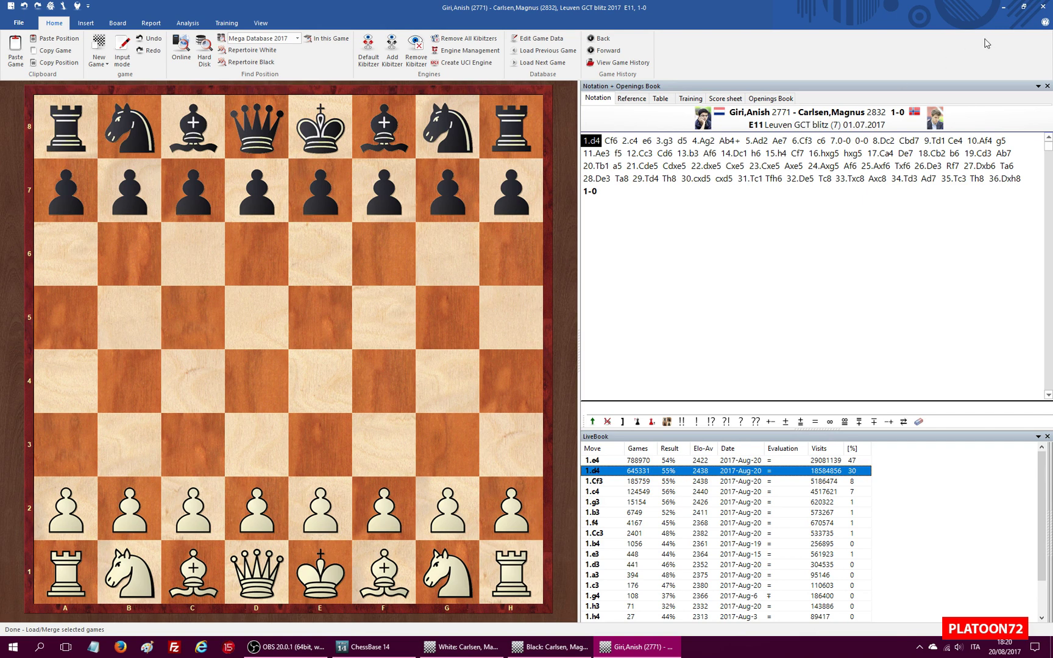
pyautogui.click(1039, 11)
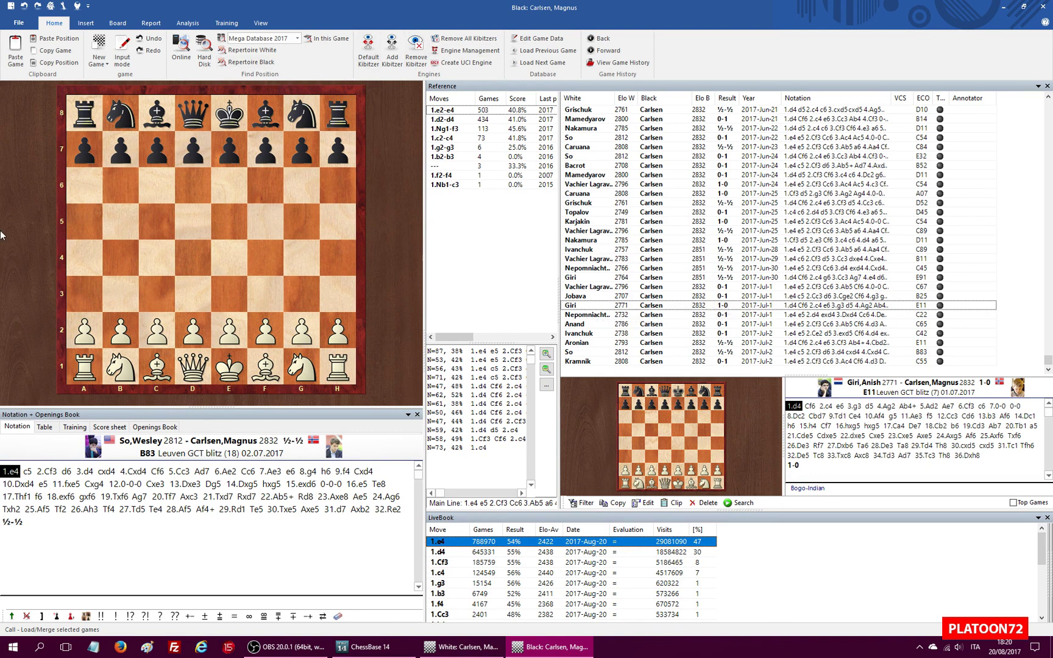
# In File > Options, browse the engine list for a new Default Engine
pyautogui.click(20, 23)
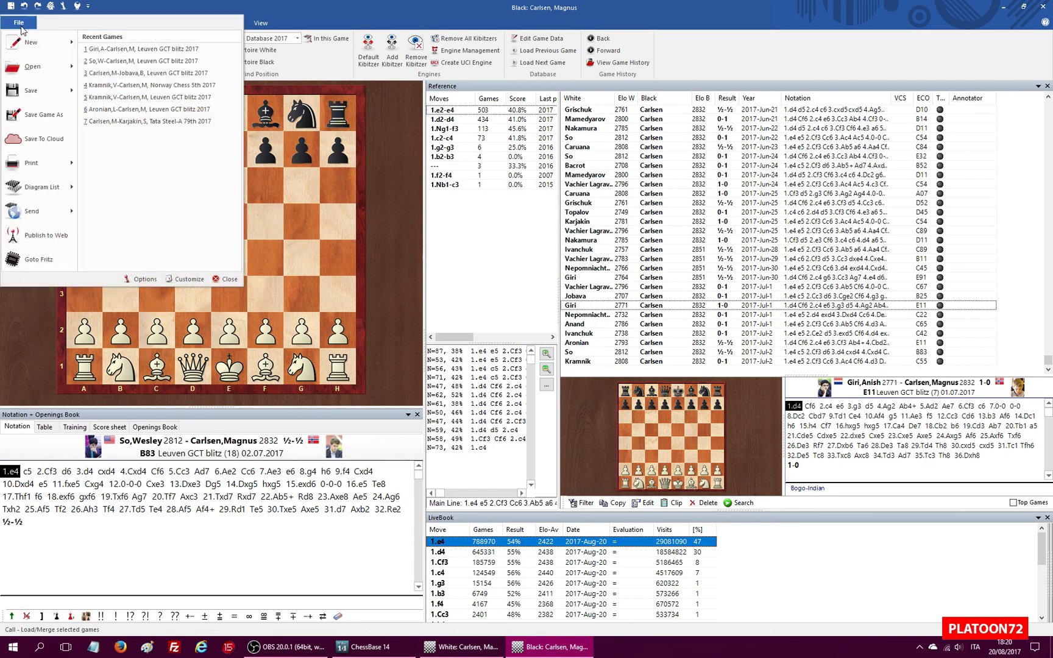
pyautogui.click(145, 280)
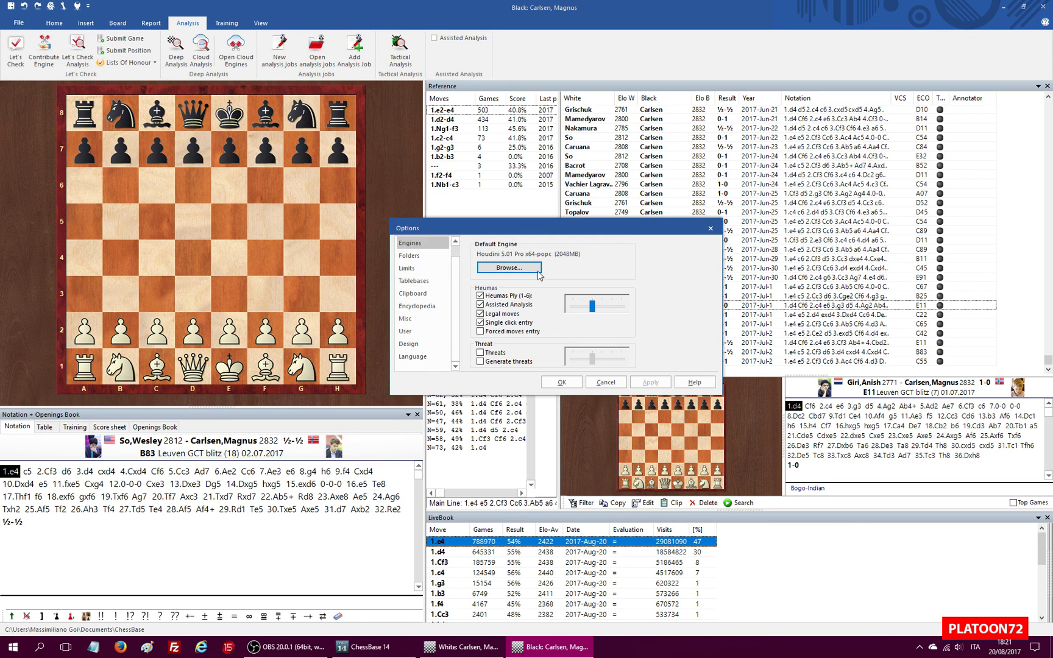
pyautogui.click(499, 270)
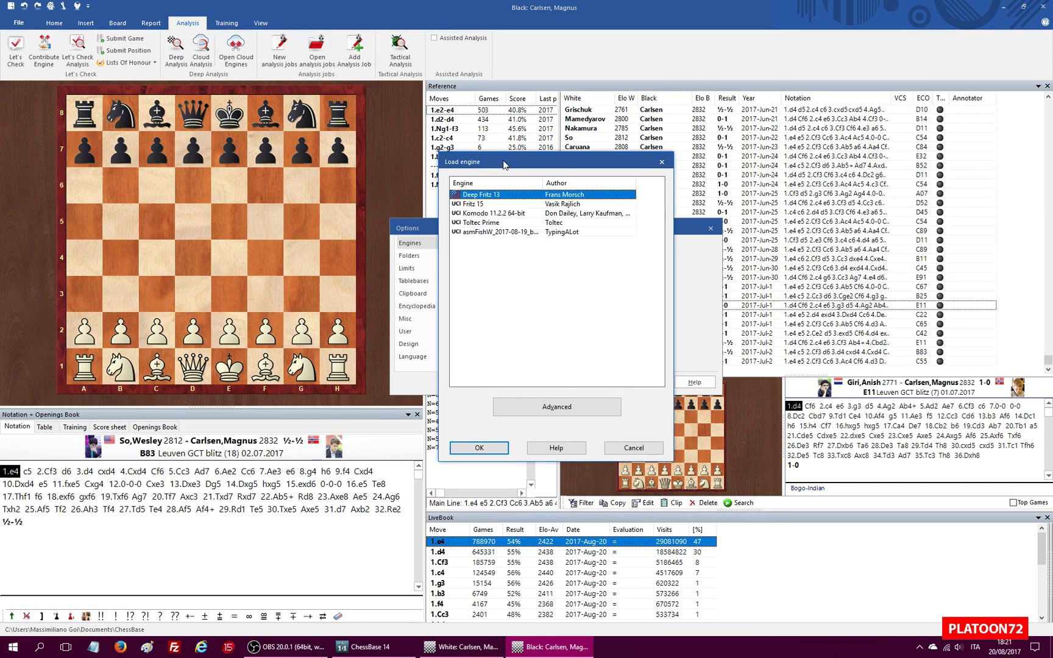
# Select Komodo 11.2.2 64-bit and set its hashtable size to 4096 MB
pyautogui.moveTo(505, 167); pyautogui.dragTo(452, 121)
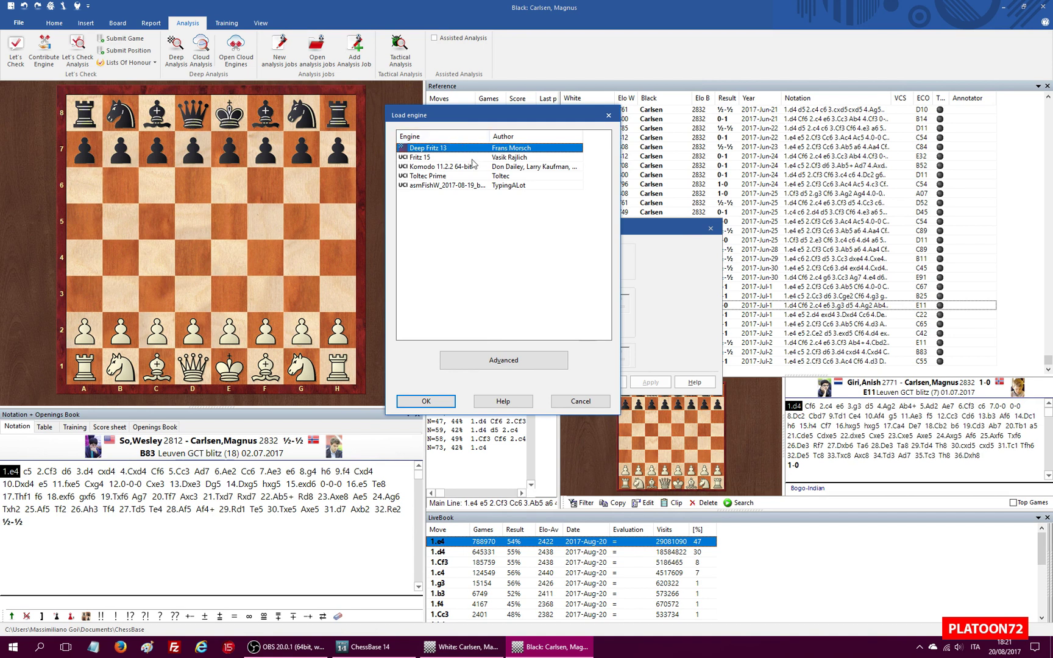
pyautogui.click(453, 168)
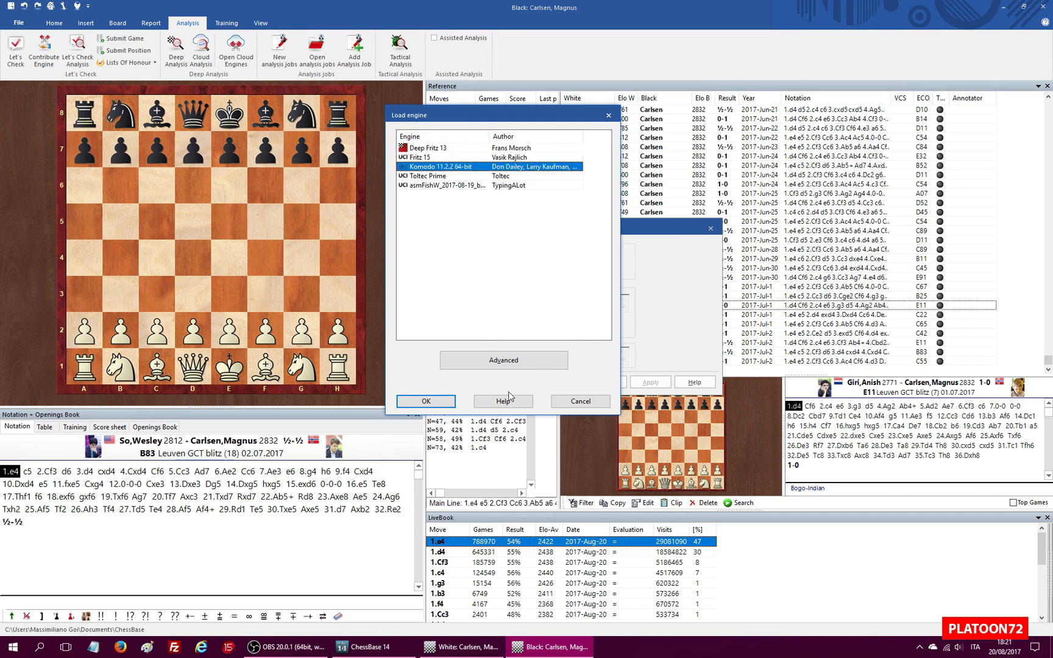
pyautogui.click(487, 368)
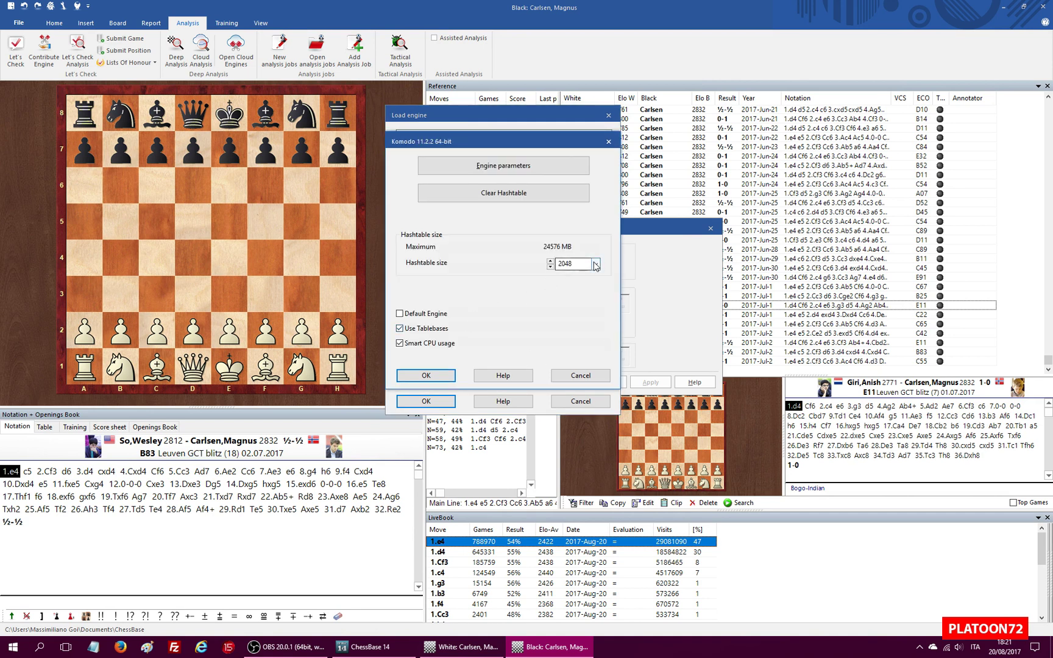
pyautogui.click(594, 264)
pyautogui.click(575, 432)
# Set Komodo's Threads engine parameter to 6 and confirm it as default engine
pyautogui.click(470, 168)
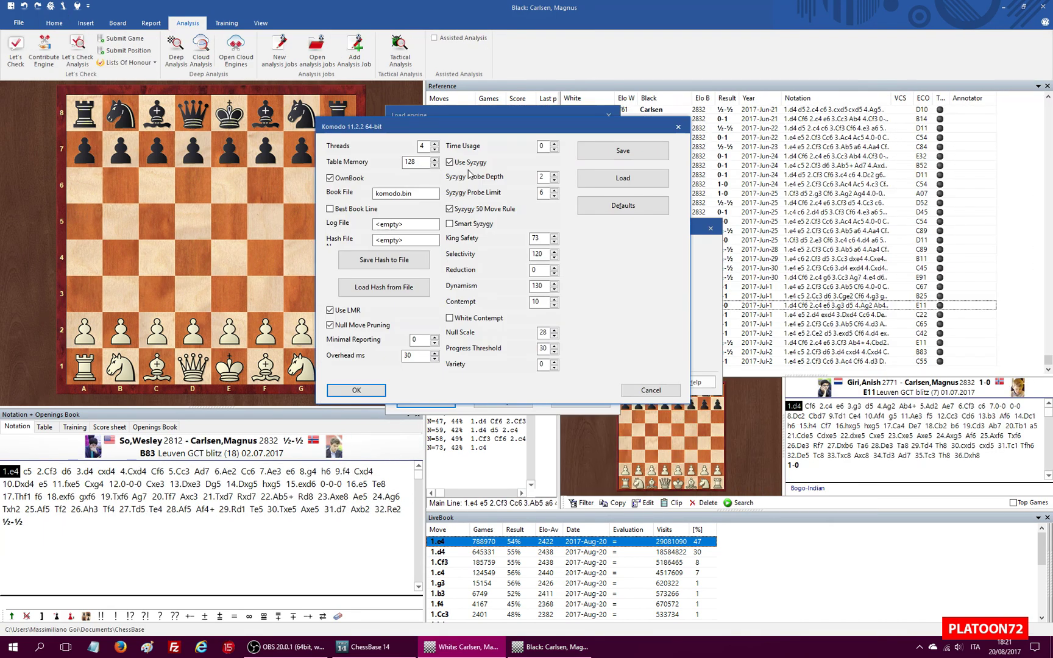
pyautogui.click(436, 145)
pyautogui.click(436, 144)
pyautogui.click(339, 392)
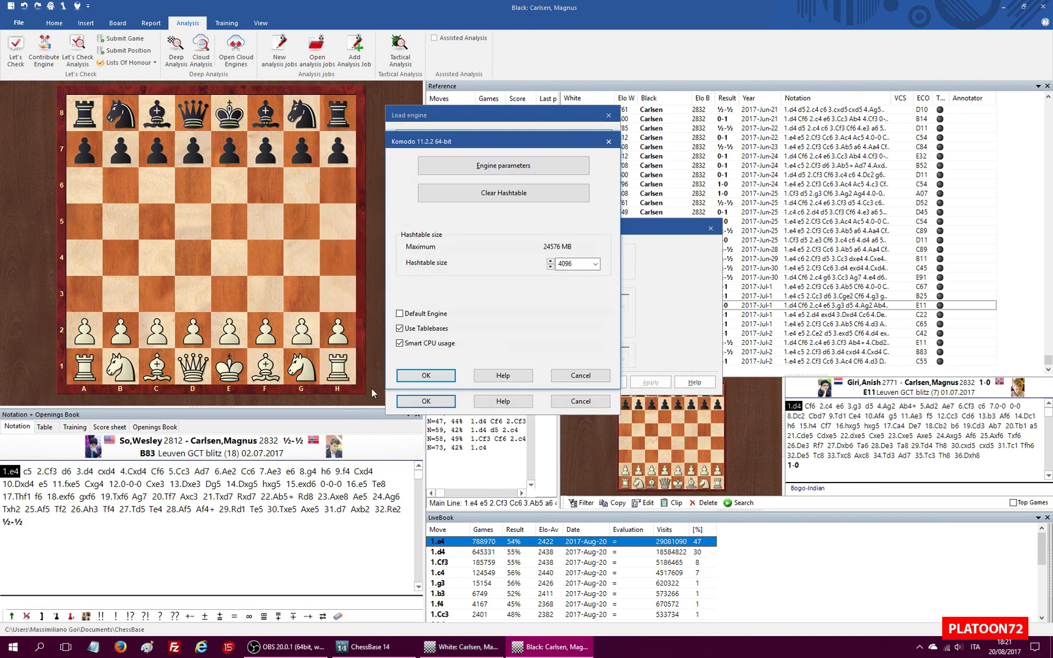
pyautogui.click(425, 374)
pyautogui.click(427, 401)
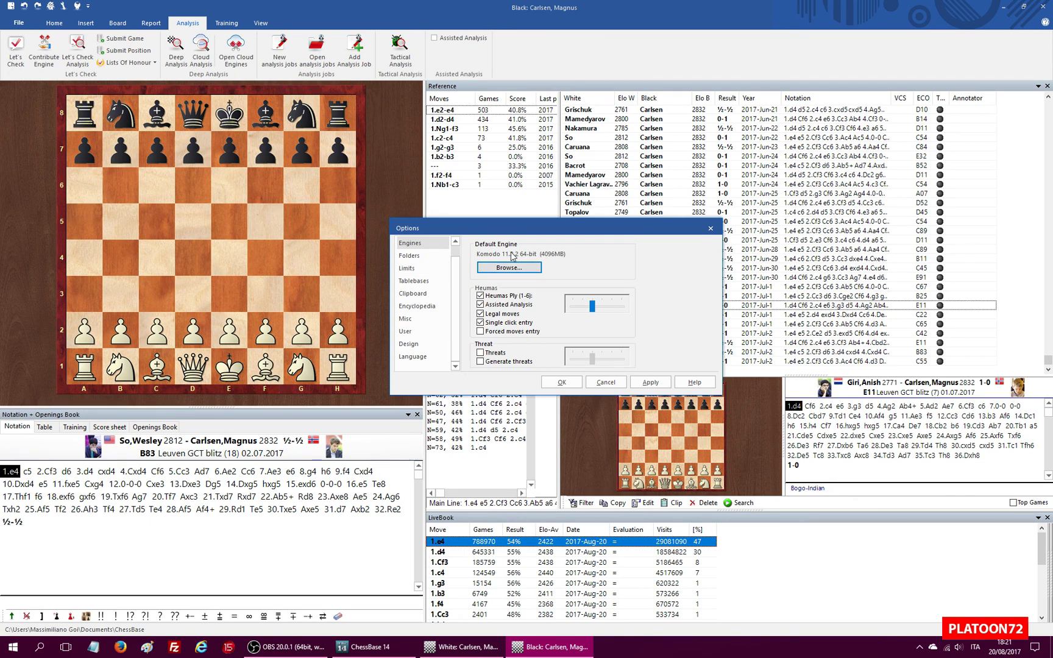
# Review the Tablebases and Encyclopedia option pages, then accept Options with OK
pyautogui.click(414, 284)
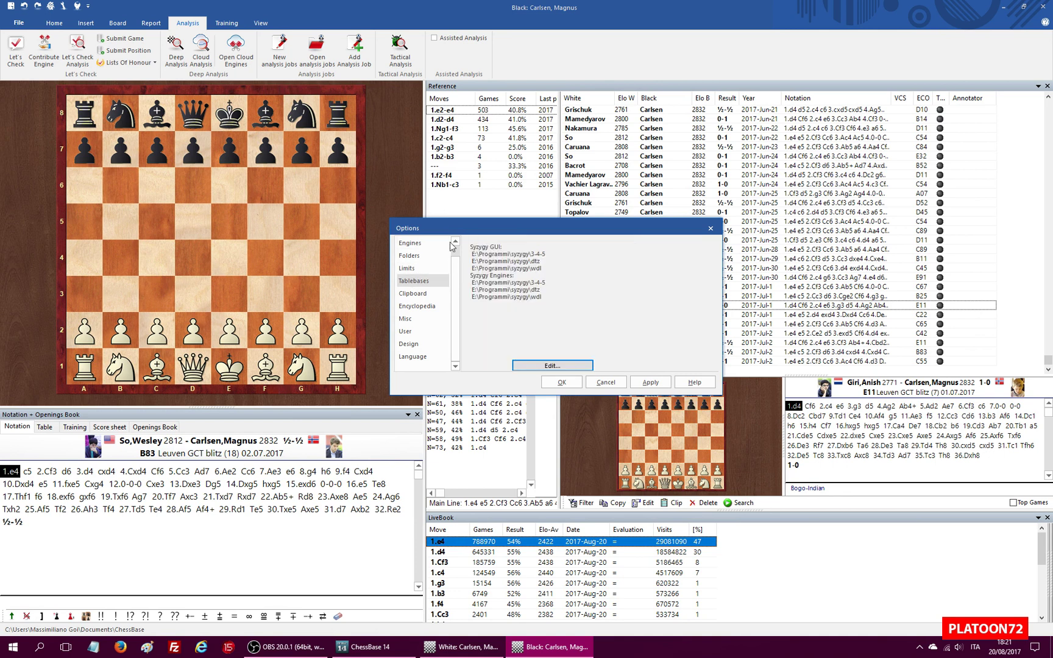
pyautogui.click(421, 308)
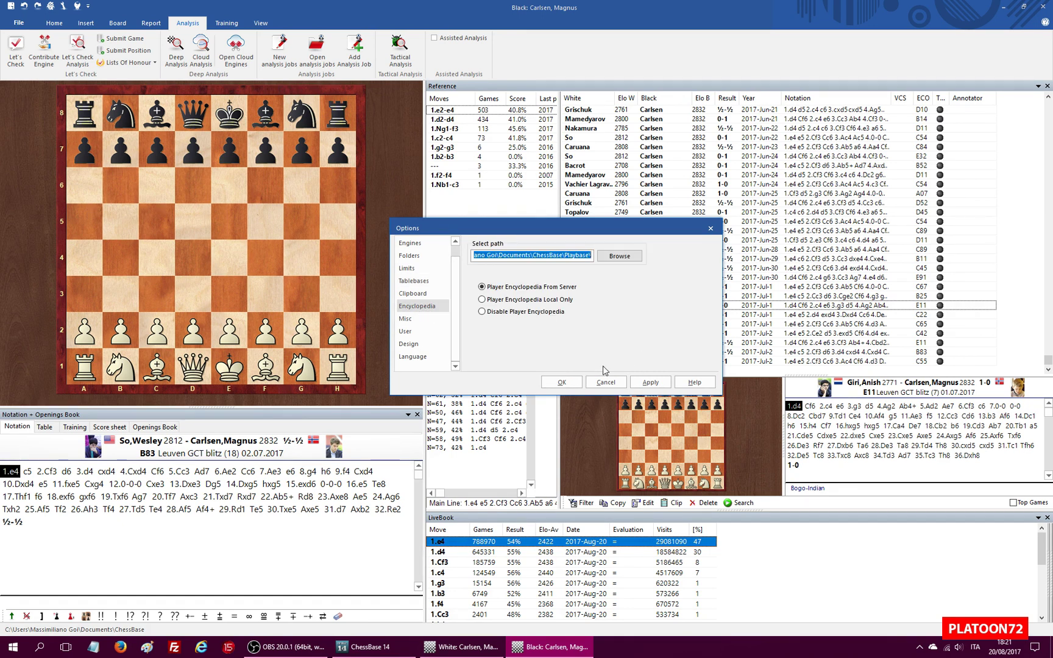
pyautogui.click(562, 382)
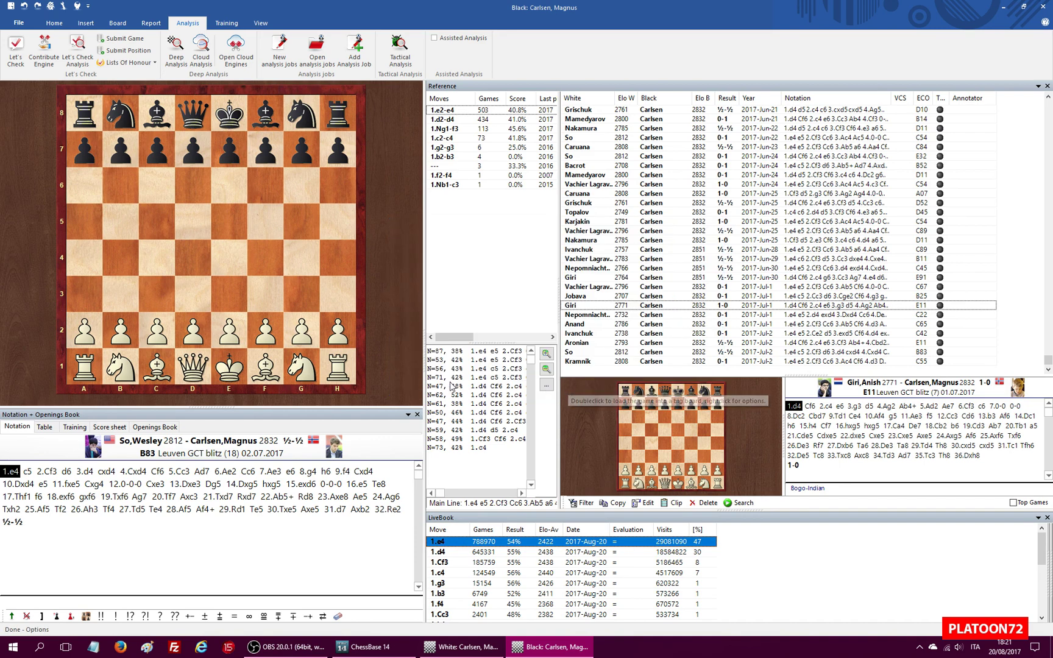
# Rearrange Carlsen's White and Black game windows, then bring the main database window forward
pyautogui.click(621, 306)
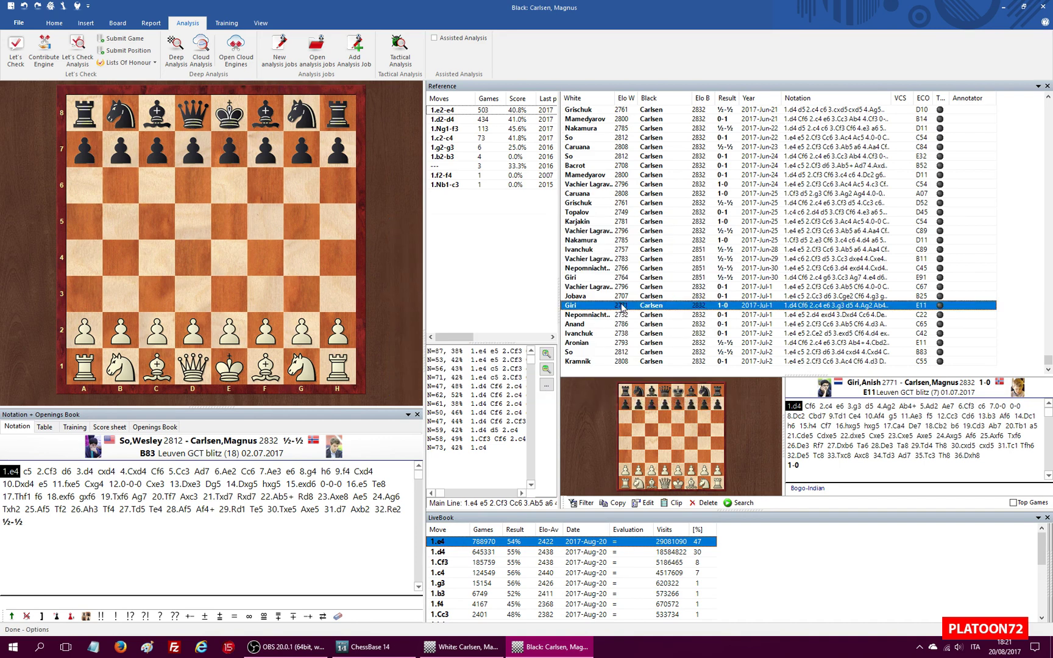
pyautogui.doubleClick(495, 5)
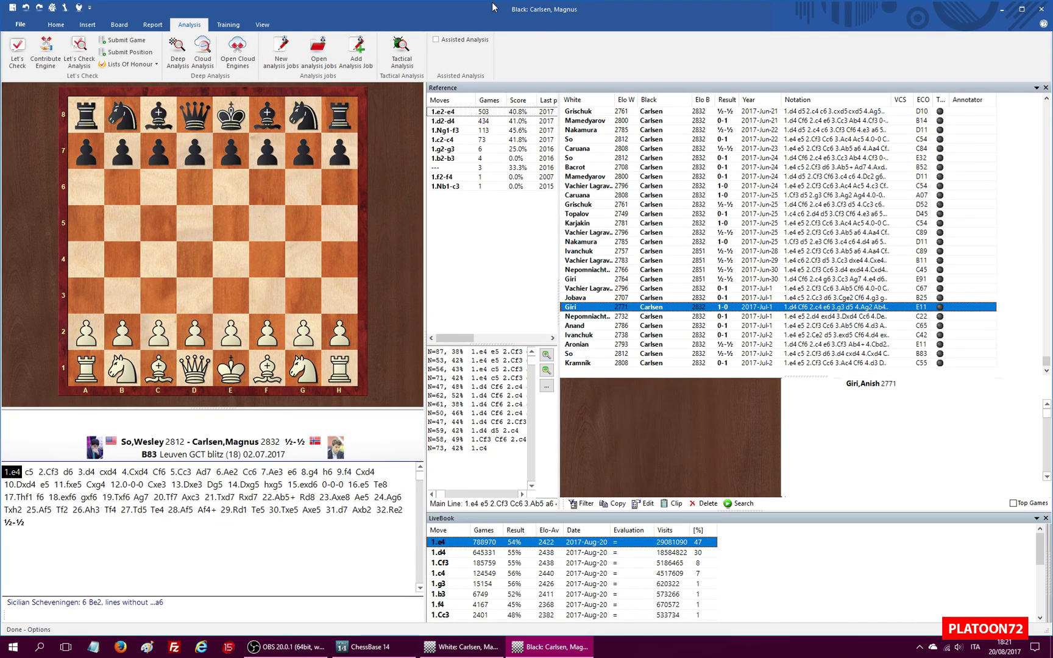
pyautogui.moveTo(493, 9); pyautogui.dragTo(479, 170)
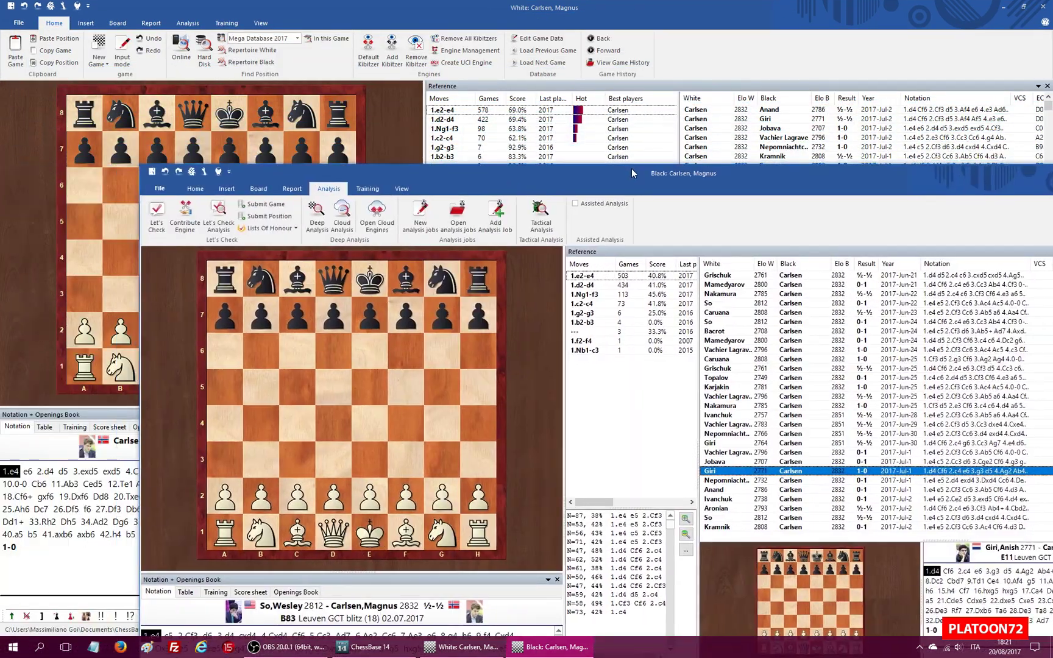
pyautogui.moveTo(479, 169)
pyautogui.mouseDown()
pyautogui.moveTo(807, 392)
pyautogui.moveTo(609, 176)
pyautogui.moveTo(609, 1)
pyautogui.mouseUp()
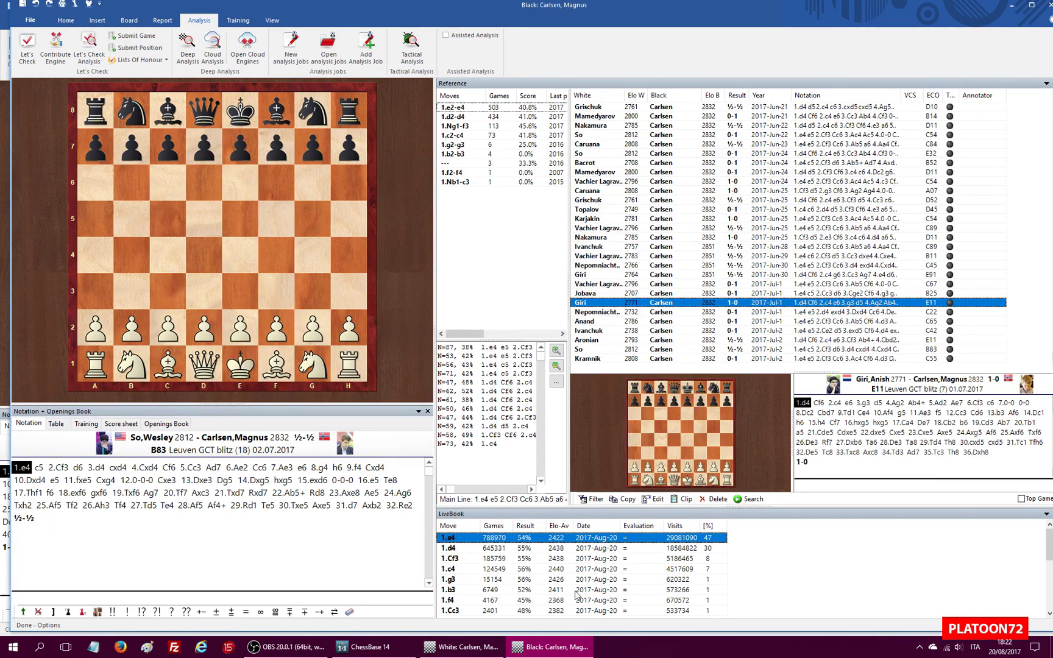
pyautogui.click(457, 648)
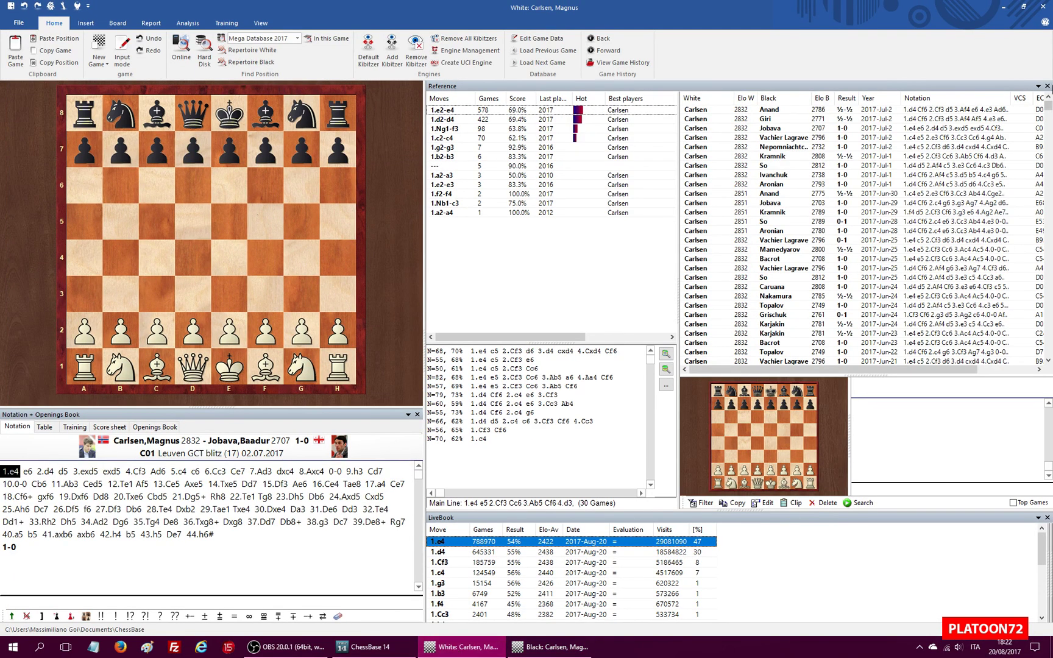
pyautogui.click(1042, 7)
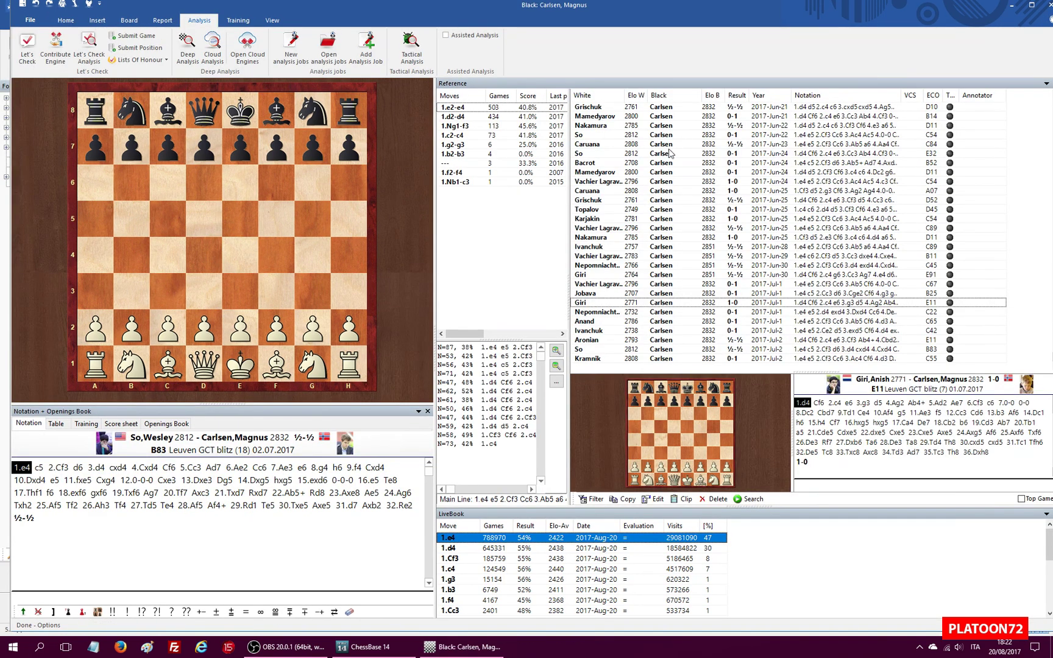
pyautogui.click(362, 647)
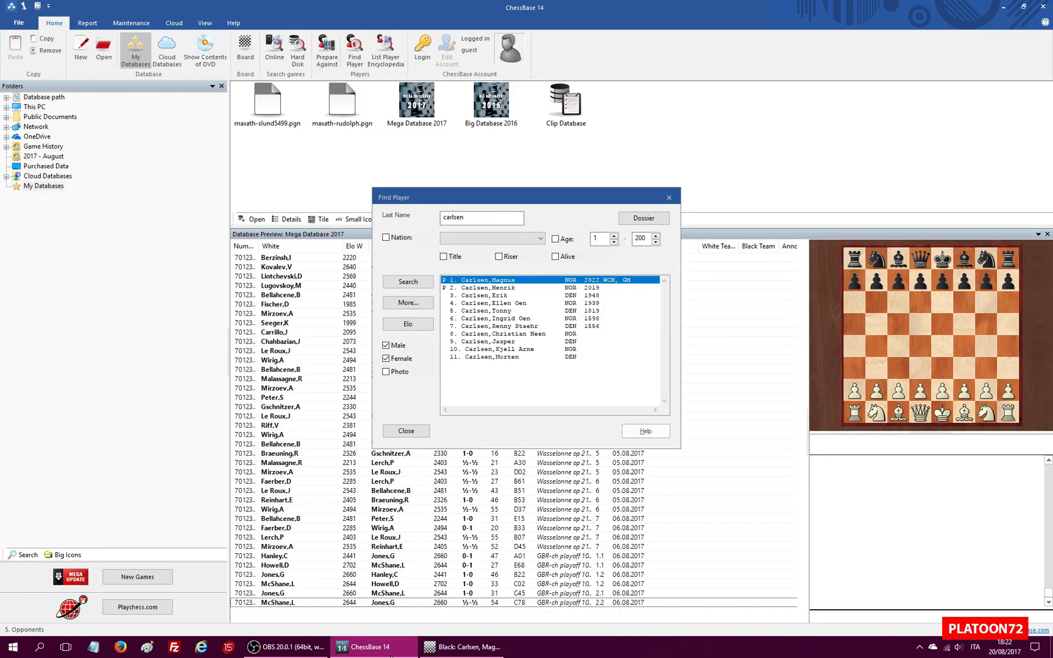
# Close Find Player and open the MyWork folder in the database file dialog
pyautogui.click(406, 431)
pyautogui.rightClick(643, 134)
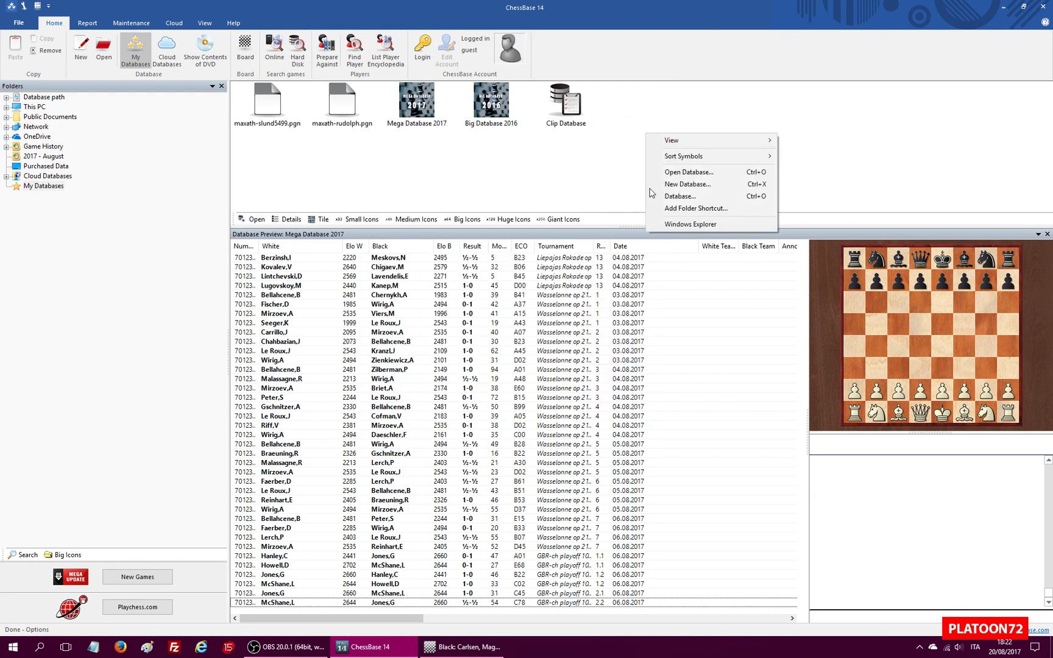
pyautogui.click(675, 200)
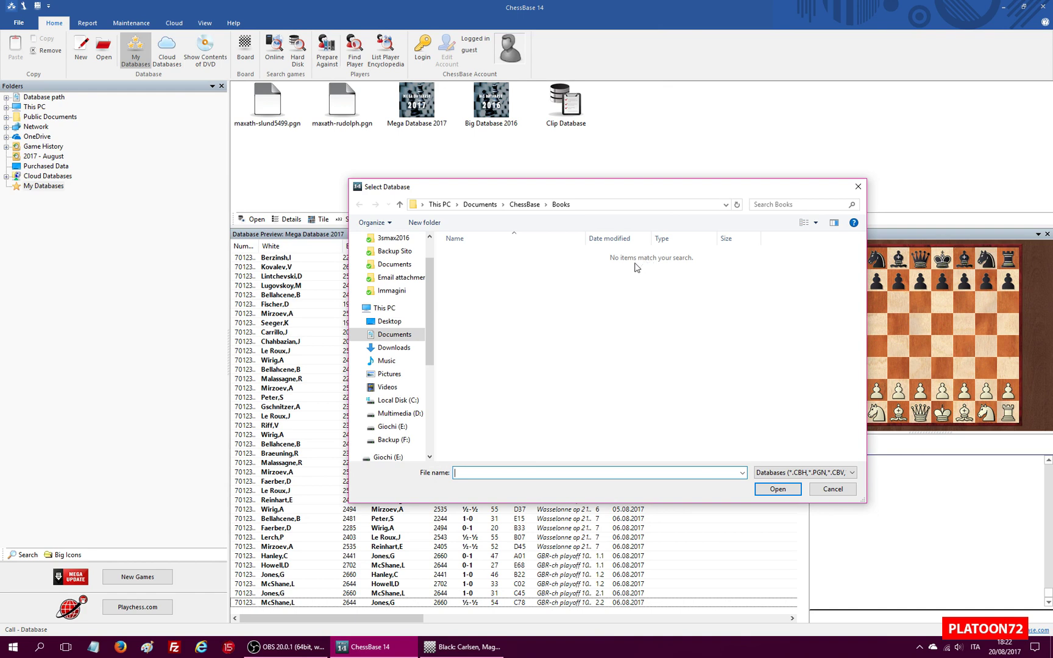
pyautogui.click(524, 206)
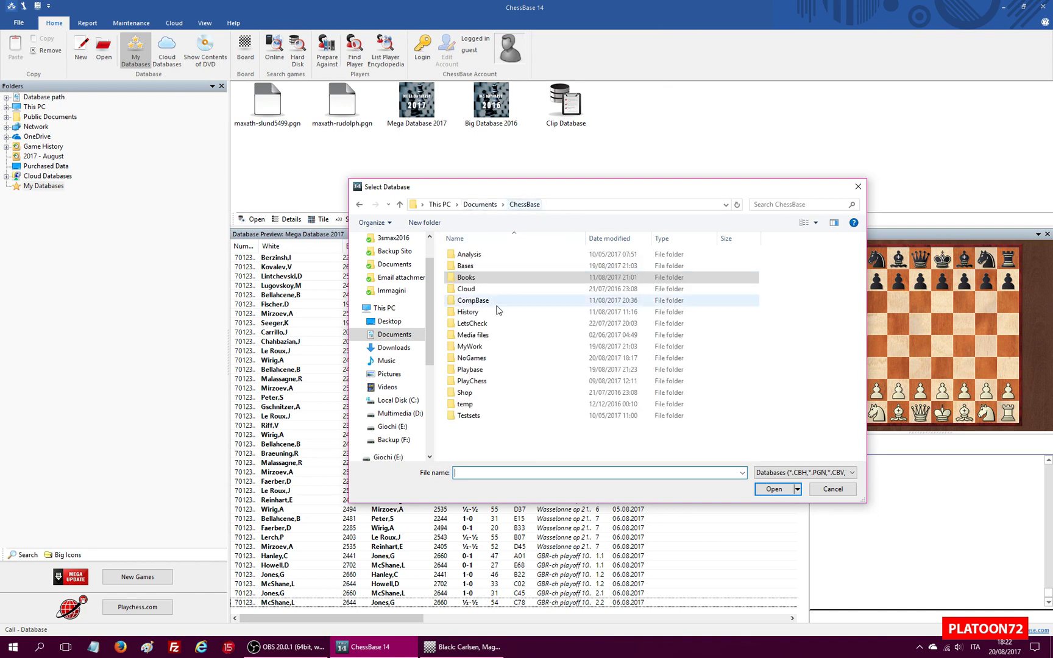
pyautogui.doubleClick(472, 352)
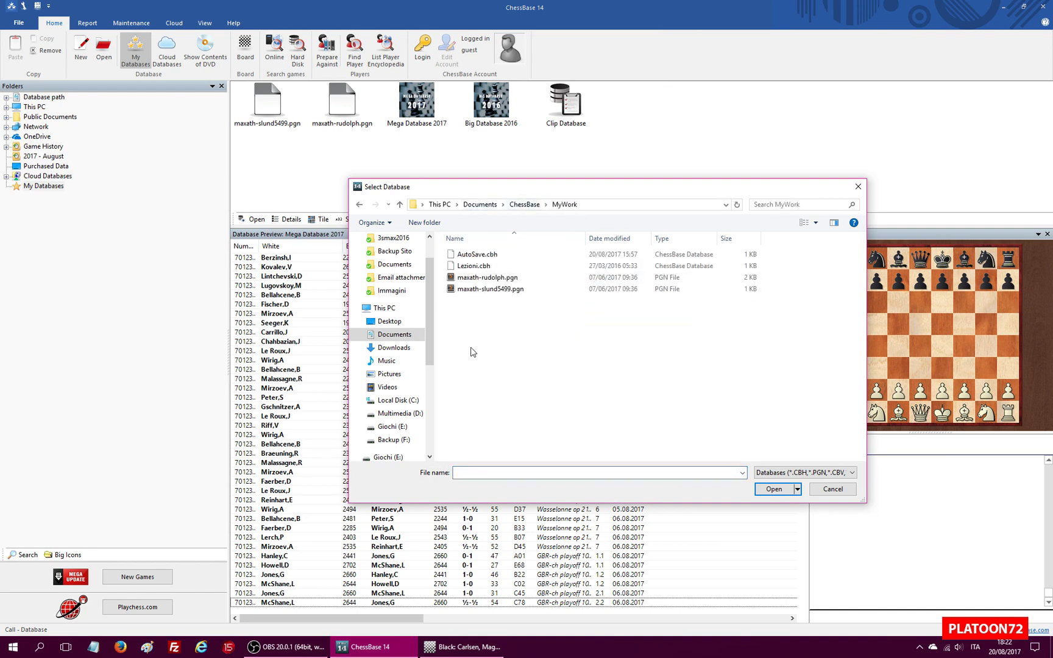
pyautogui.click(462, 472)
pyautogui.write('Komodo11.2.2_')
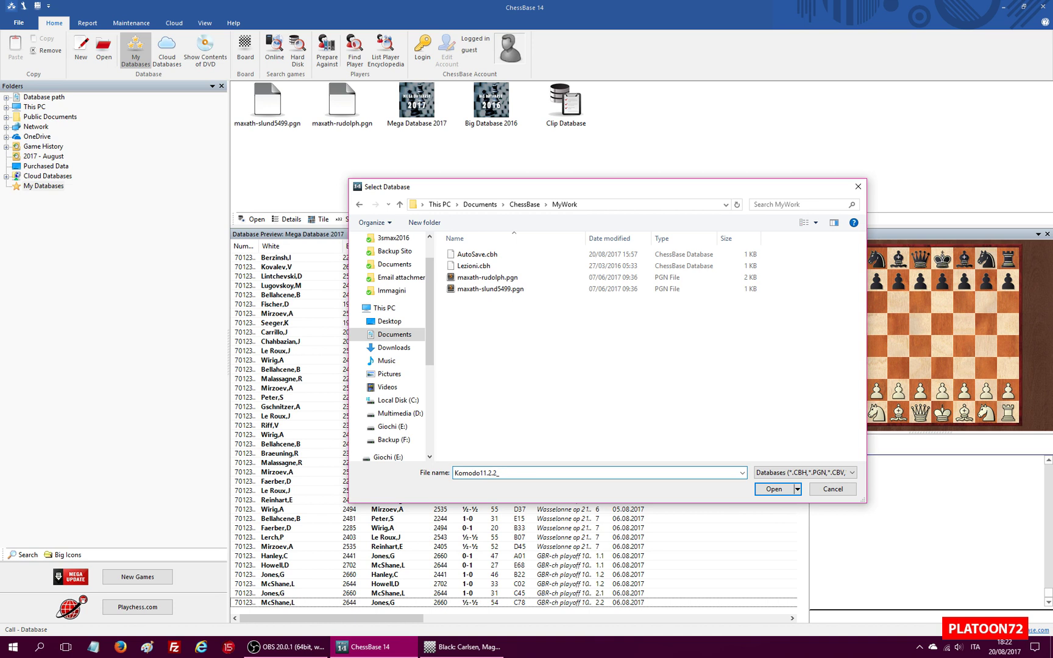
pyautogui.write('analysedgames')
# Enter and copy the name Komodo11.2.2_analysedgames, then cancel the open-database dialog
pyautogui.press('Return')
pyautogui.press('Return')
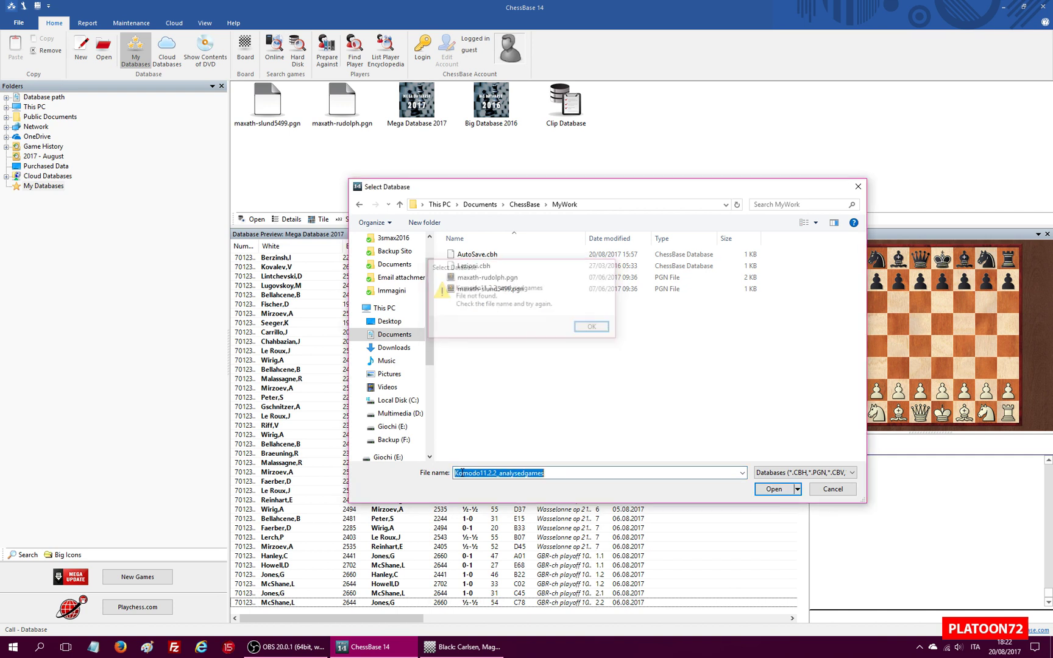
pyautogui.rightClick(505, 473)
pyautogui.click(531, 509)
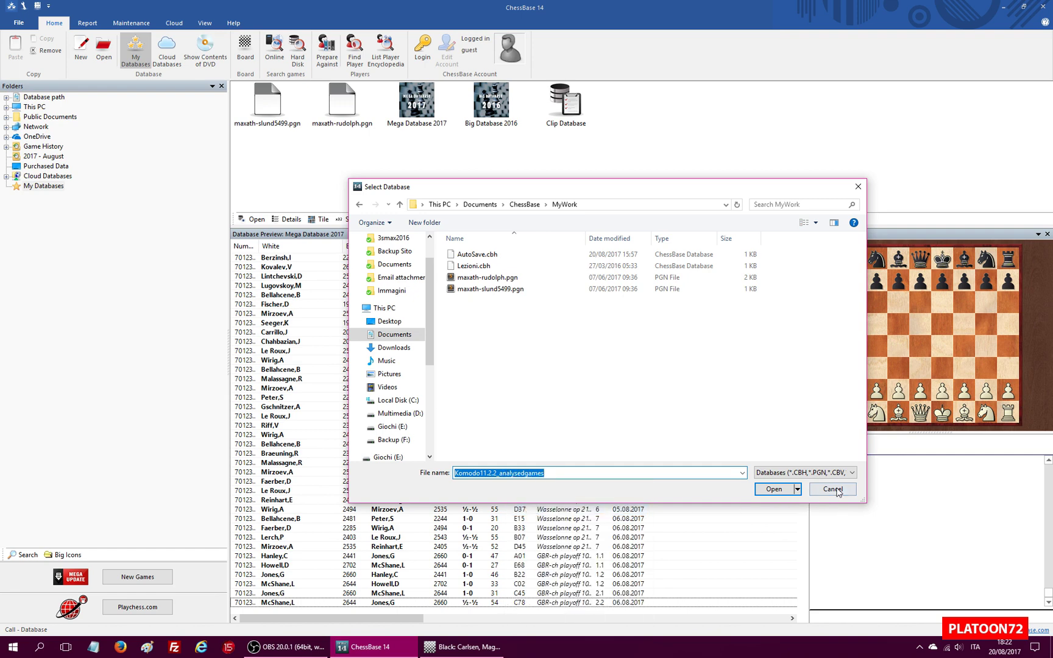
pyautogui.click(833, 489)
# Through New Database..., paste Komodo11.2.2_analysedgames as the file name and create it
pyautogui.rightClick(714, 142)
pyautogui.click(734, 191)
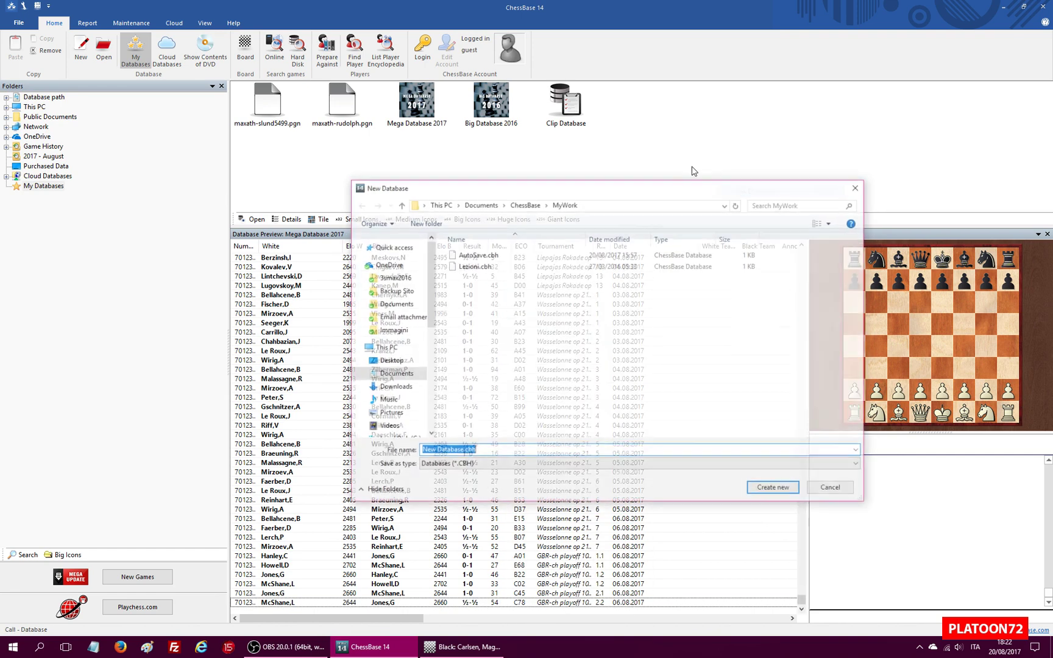
pyautogui.rightClick(425, 449)
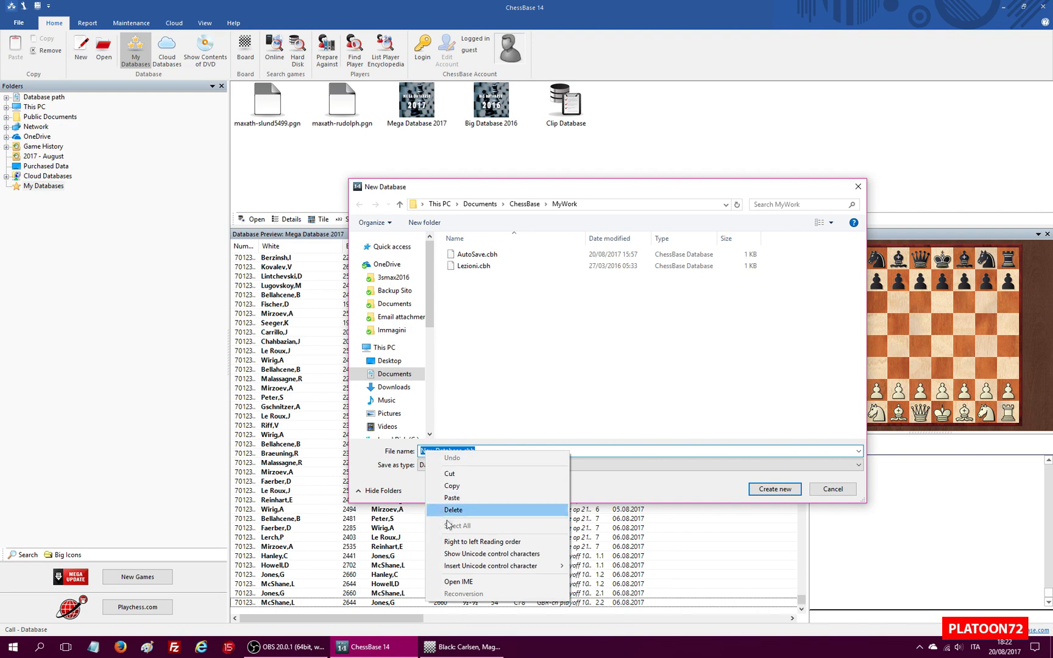
pyautogui.click(458, 499)
pyautogui.click(769, 490)
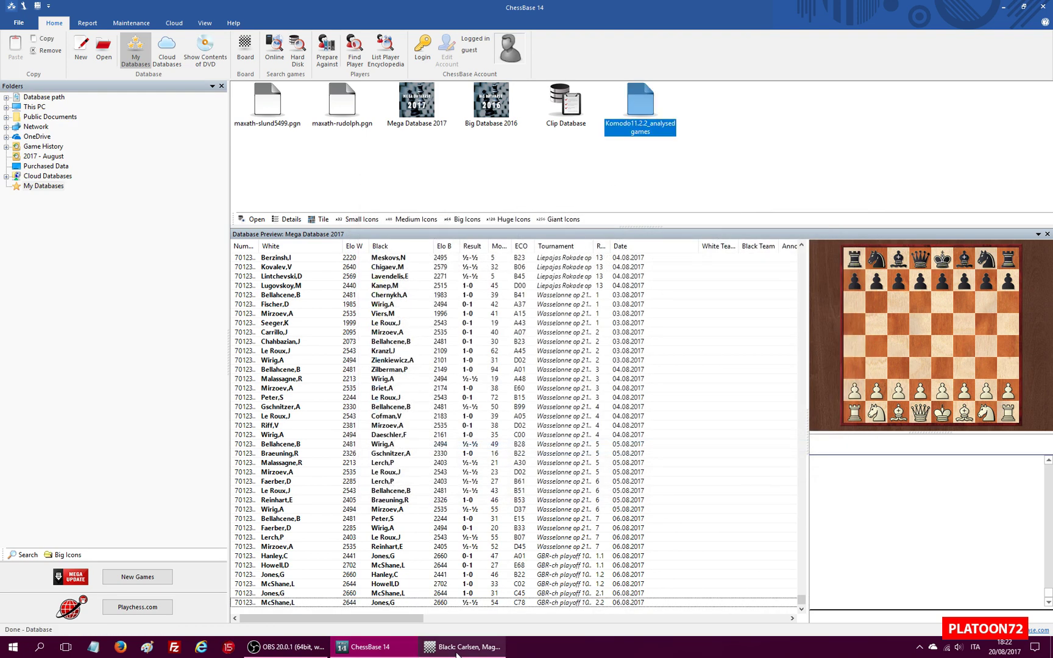
# Drag the Giri–Carlsen row onto Komodo11.2.2_analysedgames, confirm Copy games, and close the window
pyautogui.moveTo(362, 647)
pyautogui.click(458, 630)
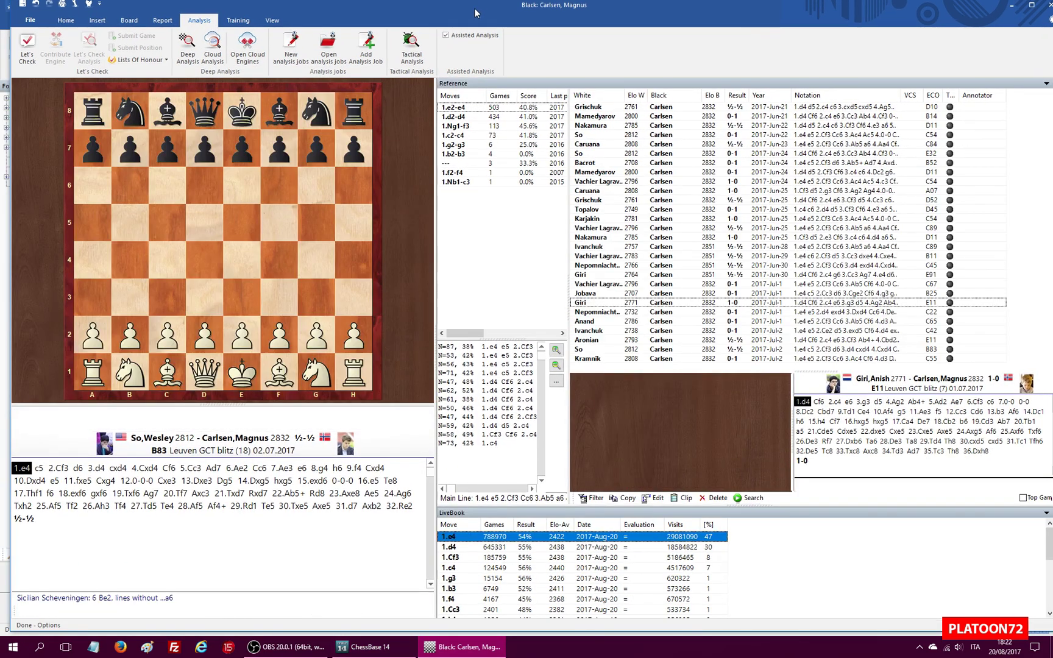
pyautogui.moveTo(475, 12); pyautogui.dragTo(59, 217)
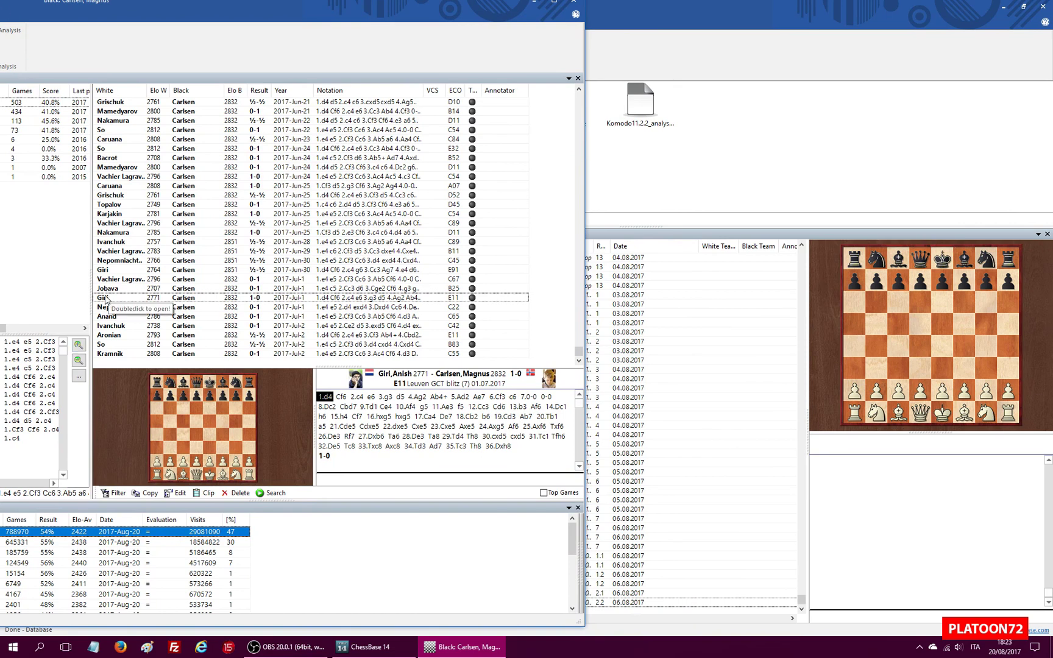
pyautogui.moveTo(107, 298)
pyautogui.mouseDown()
pyautogui.moveTo(280, 301)
pyautogui.moveTo(644, 112)
pyautogui.mouseUp()
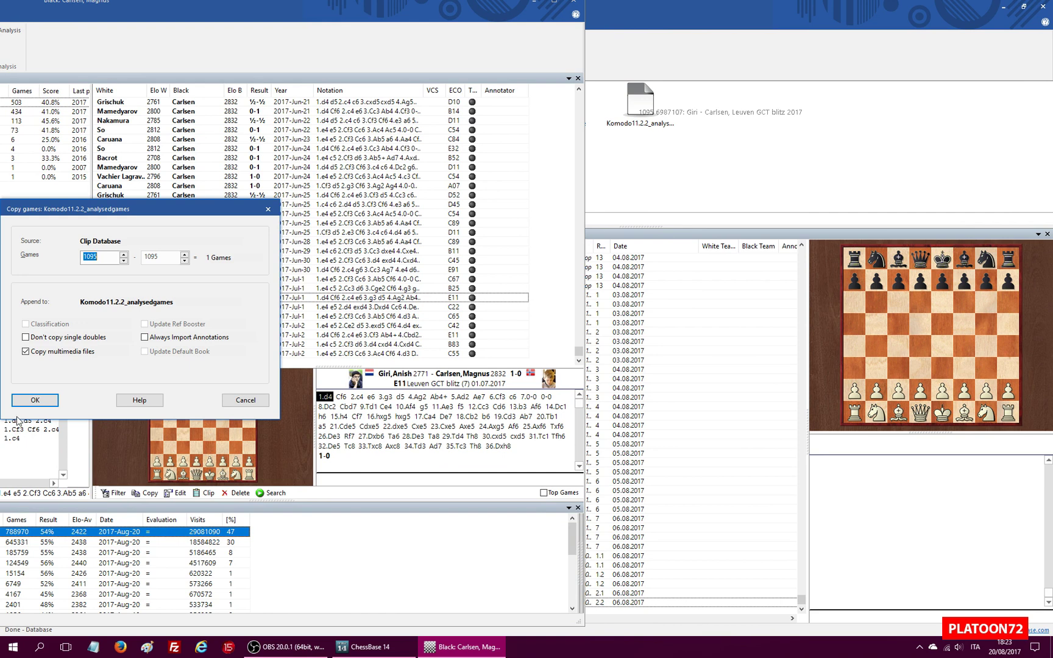
pyautogui.click(32, 402)
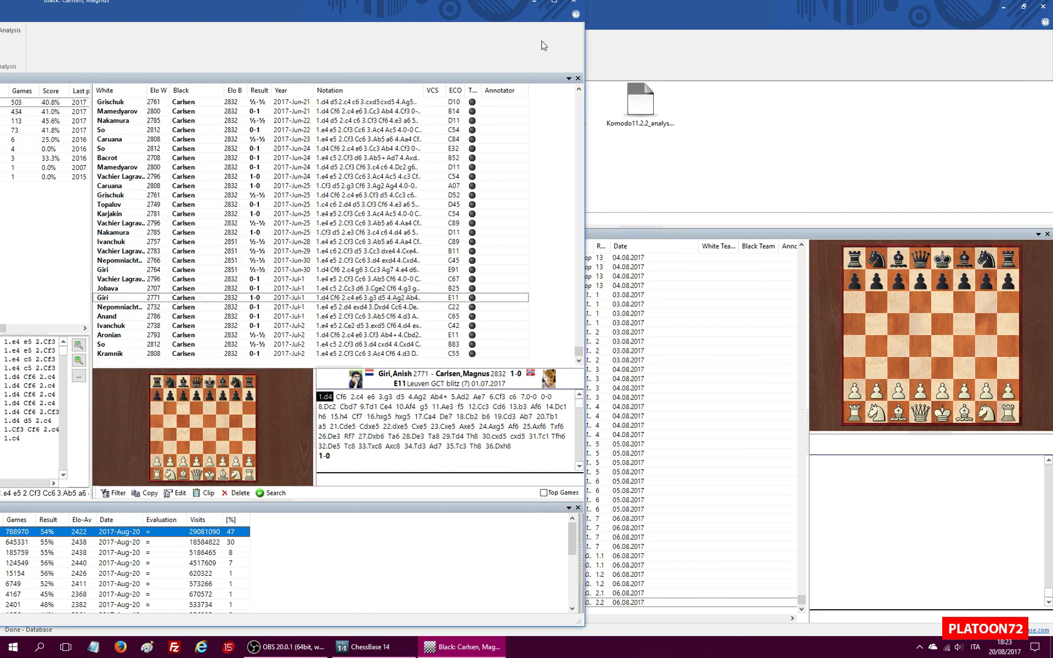
pyautogui.click(575, 4)
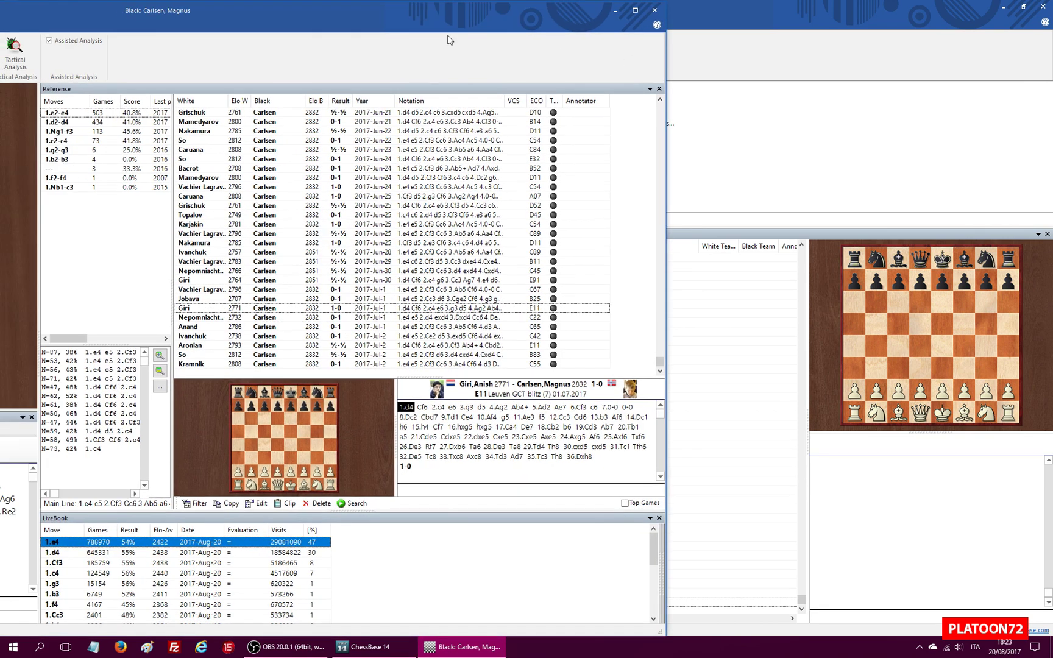
# Close the last game window, open Komodo11.2.2_analysedgames, and right-click its Giri–Carlsen game
pyautogui.click(655, 10)
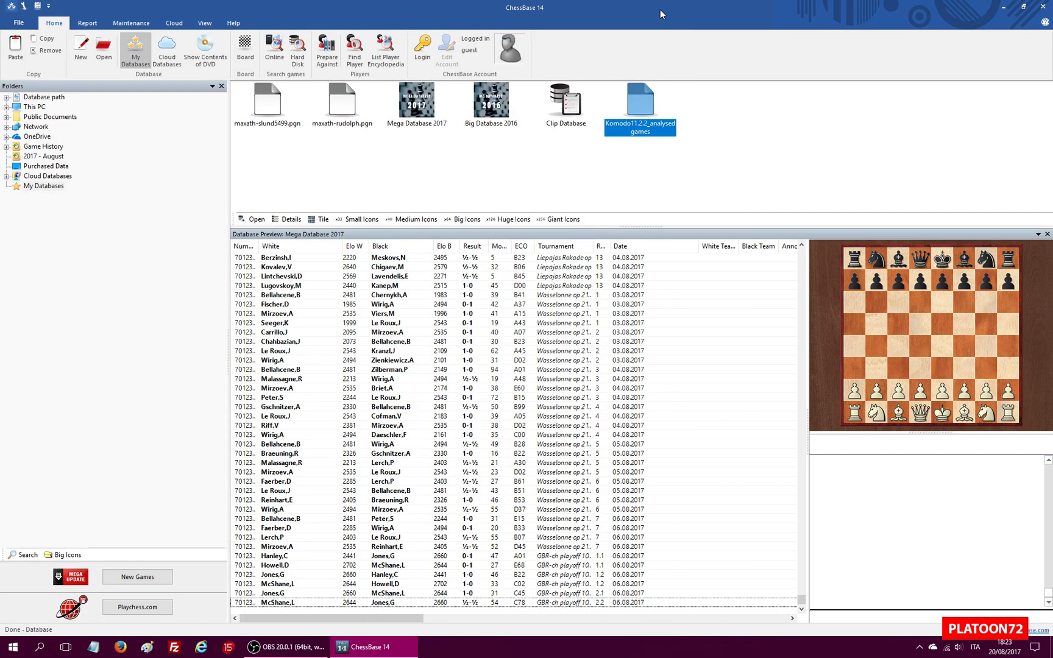
pyautogui.doubleClick(638, 109)
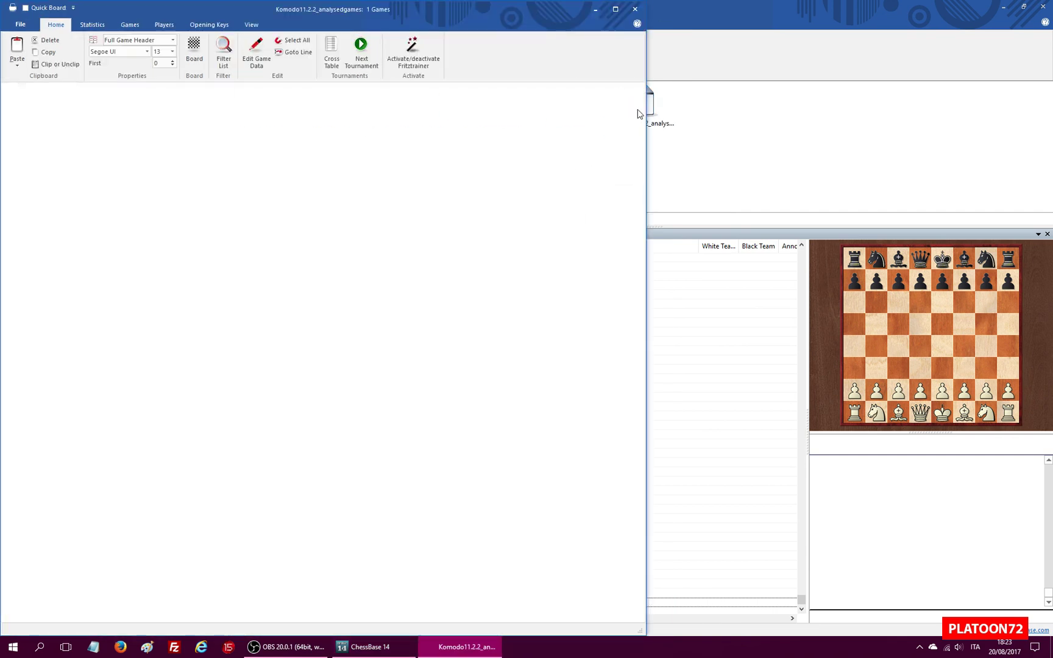
pyautogui.moveTo(233, 4); pyautogui.dragTo(467, 25)
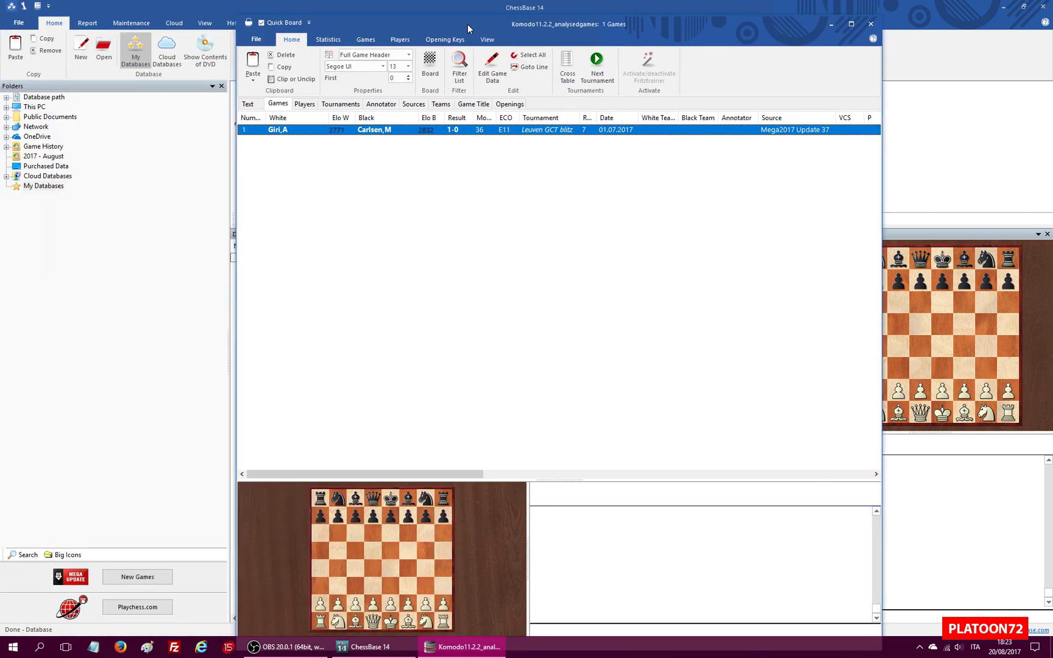
pyautogui.rightClick(283, 134)
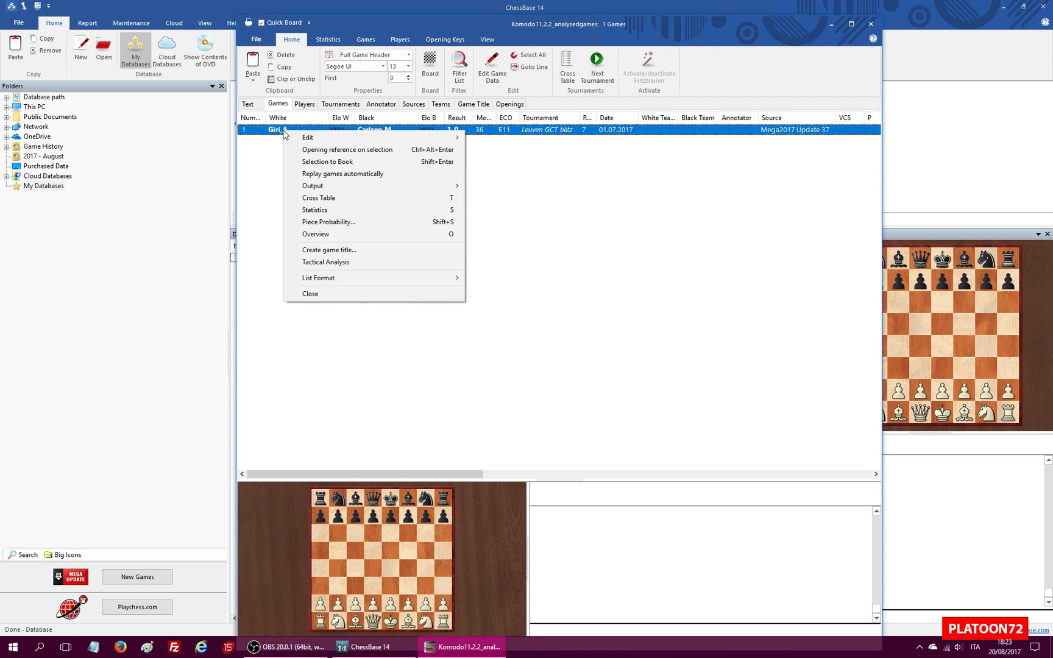
# Run a Coarse Tactical Analysis of Giri–Carlsen with Time set to 1 second
pyautogui.click(356, 268)
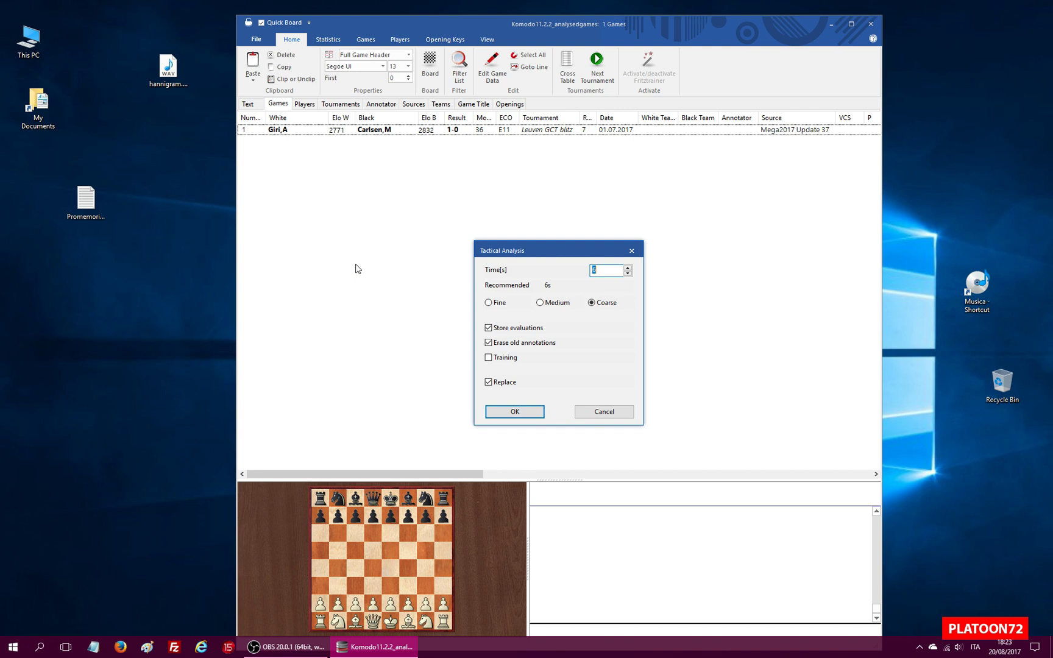
pyautogui.write('1')
pyautogui.write('0')
pyautogui.press('BackSpace')
pyautogui.click(498, 413)
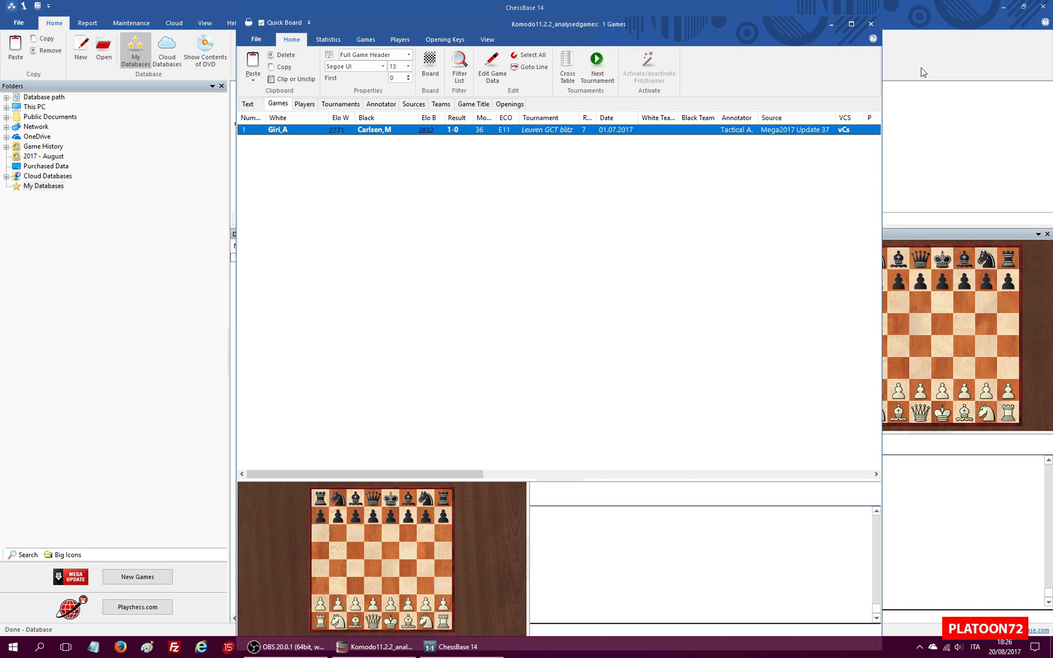
# Reopen the Komodo11.2.2_analysedgames list and open the Giri–Carlsen game
pyautogui.press('Escape')
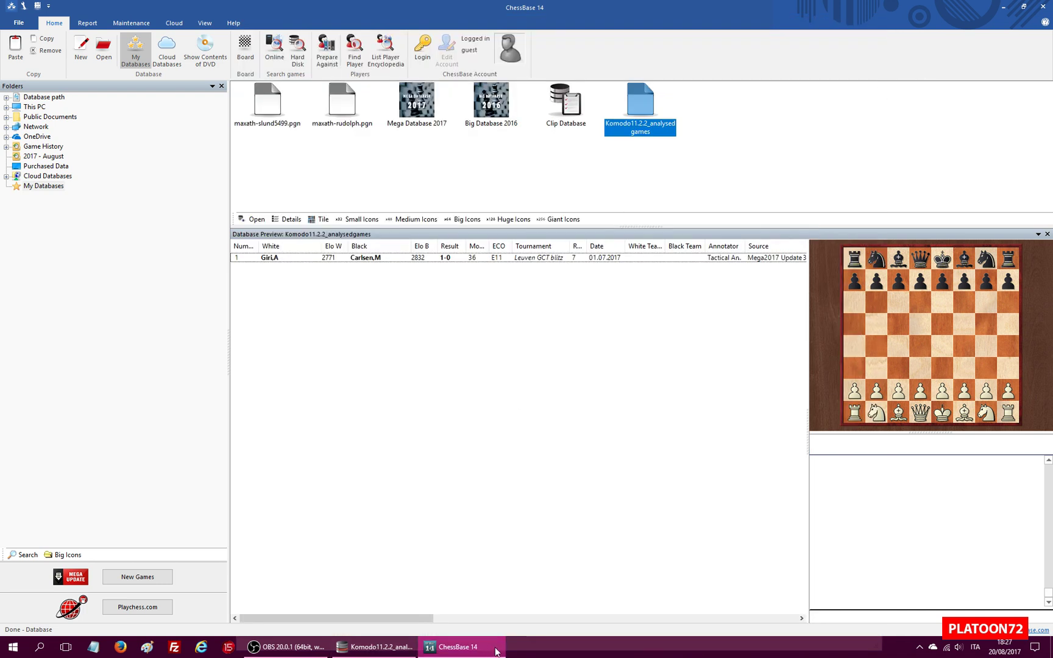
pyautogui.click(378, 647)
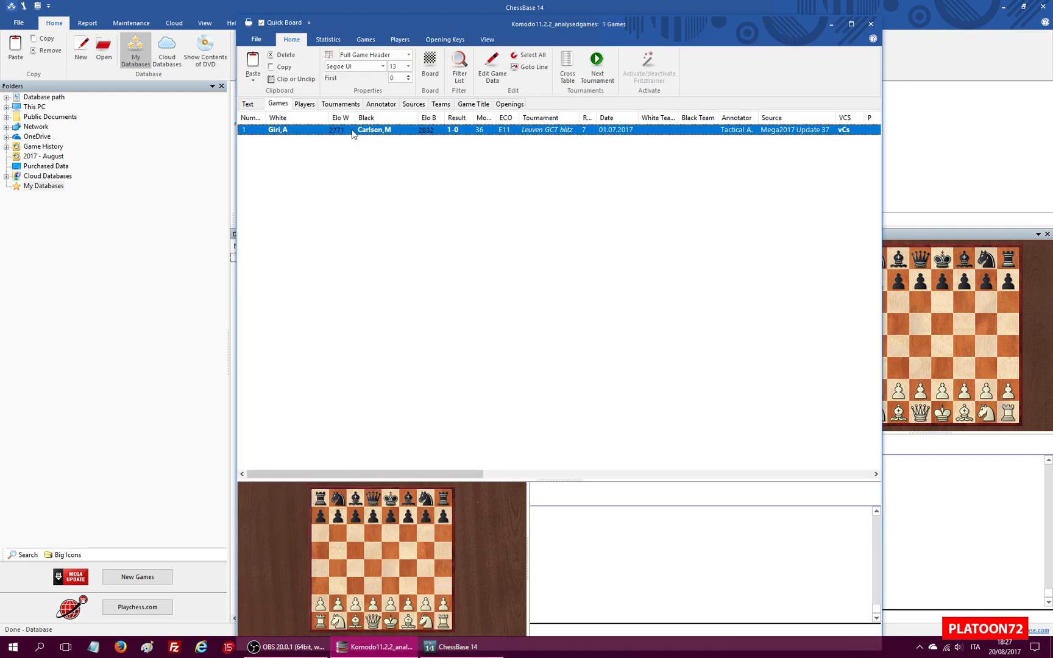
pyautogui.doubleClick(352, 130)
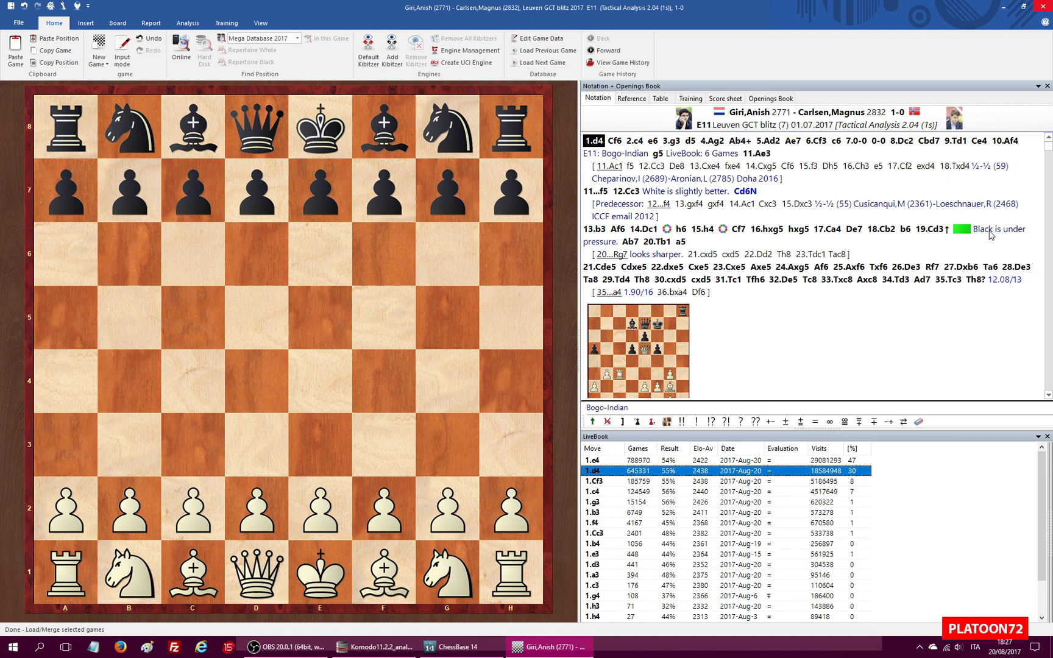
# Select move 19.Cd3 in the Notation pane to show that position
pyautogui.click(934, 230)
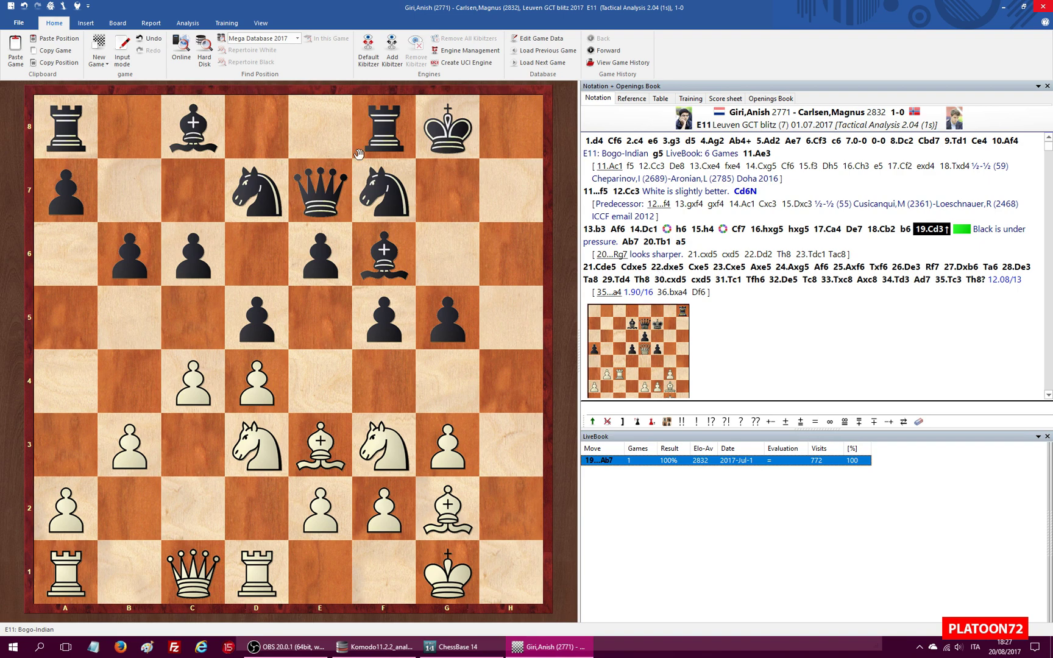
# Run the Default Kibitzer on the 19.Cd3 position, enlarge its pane, and try Bc8–b7
pyautogui.click(367, 47)
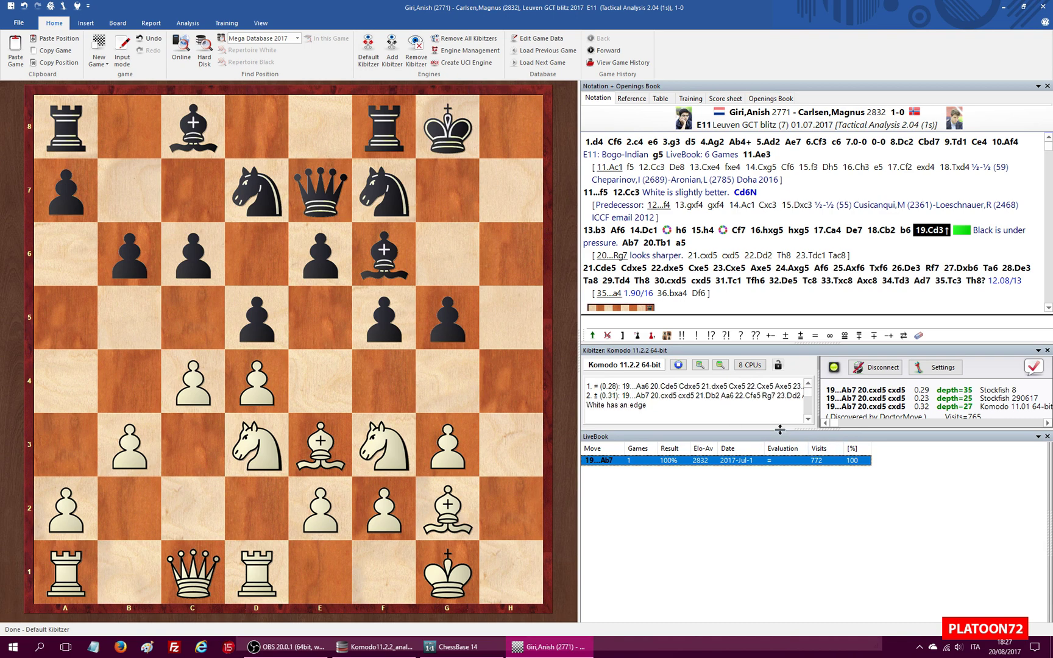
pyautogui.moveTo(780, 429); pyautogui.dragTo(780, 494)
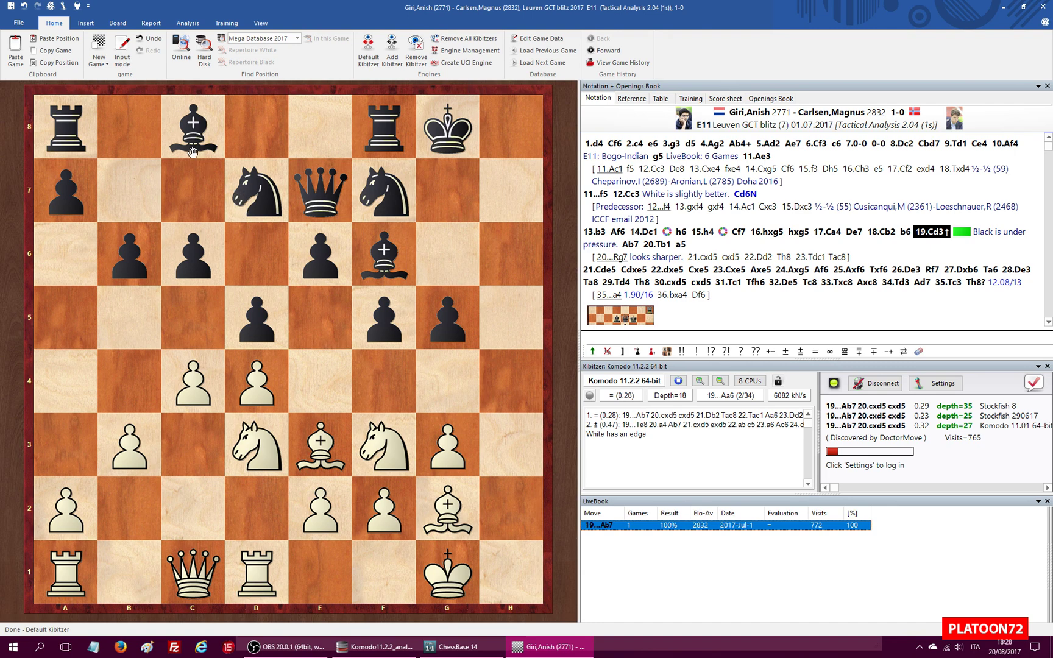
pyautogui.moveTo(194, 136)
pyautogui.mouseDown()
pyautogui.moveTo(142, 197)
pyautogui.moveTo(382, 141)
pyautogui.mouseUp()
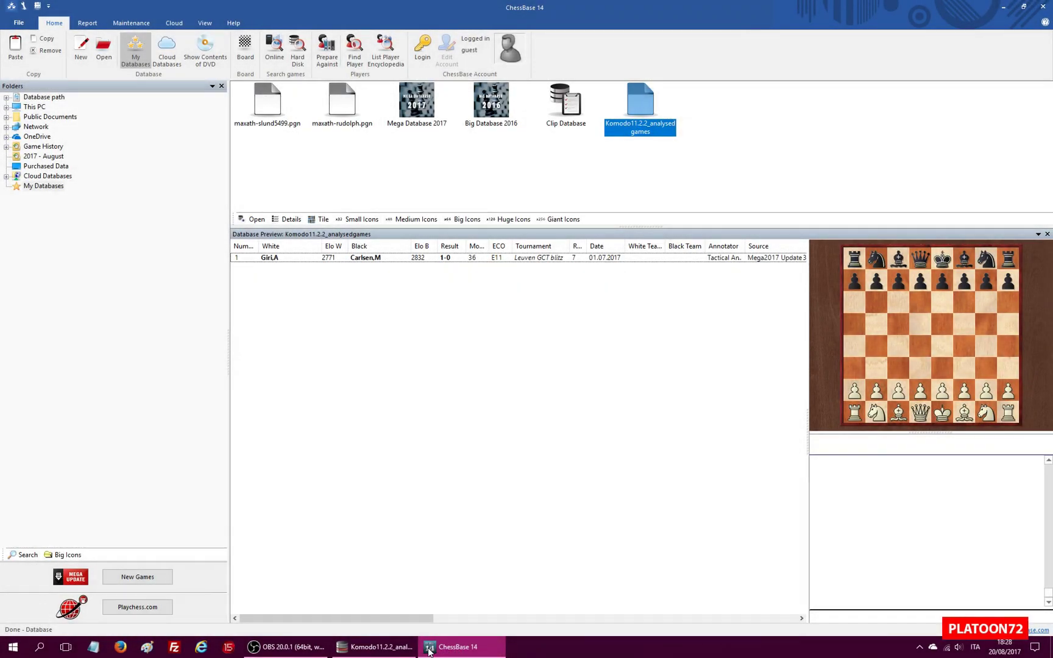
pyautogui.moveTo(376, 647)
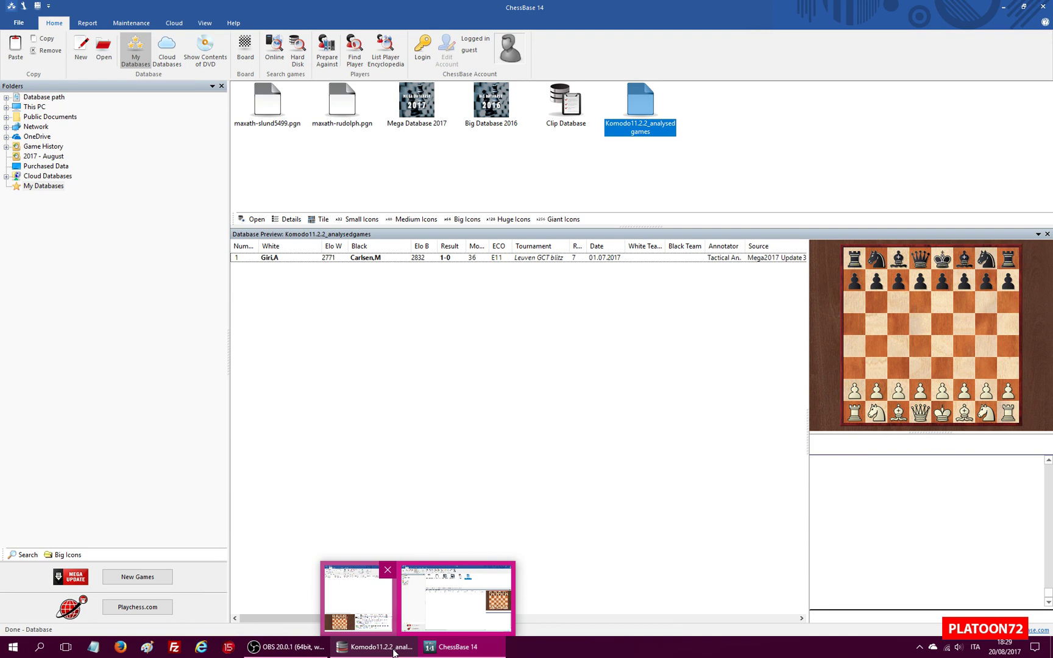
# Close the analysed-games list and open the Mega Database 2017 game list
pyautogui.click(393, 652)
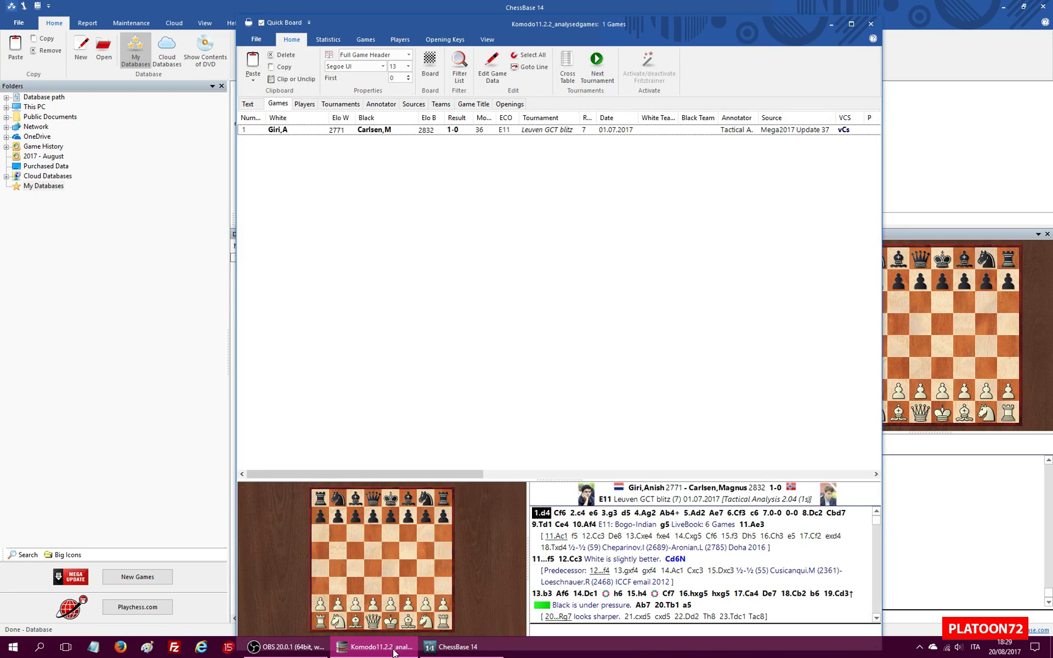
pyautogui.click(869, 24)
pyautogui.click(346, 645)
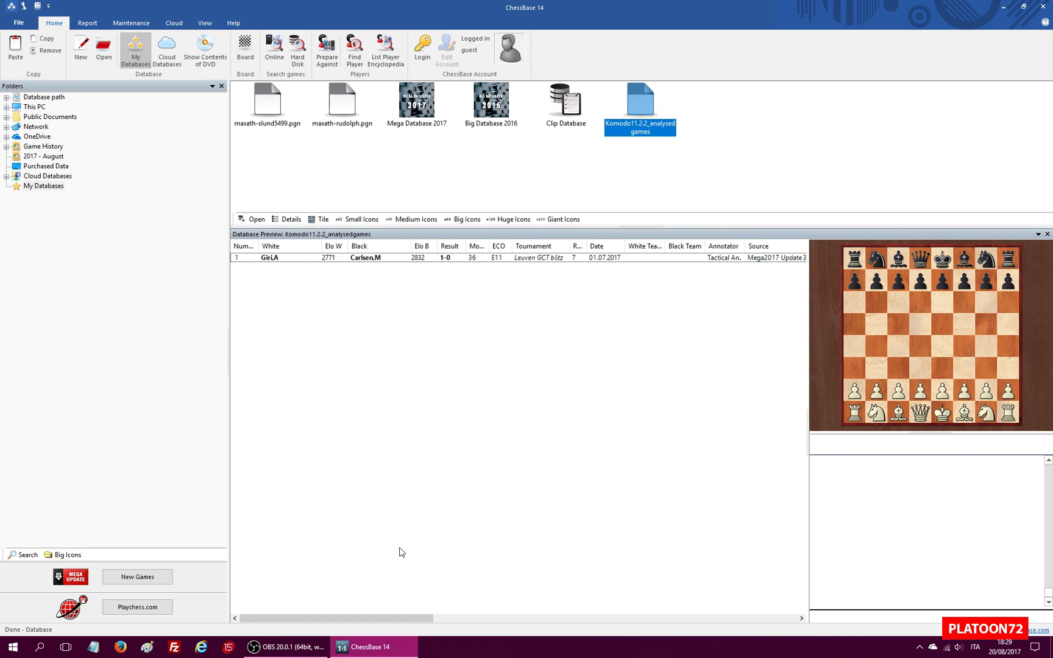
pyautogui.click(414, 108)
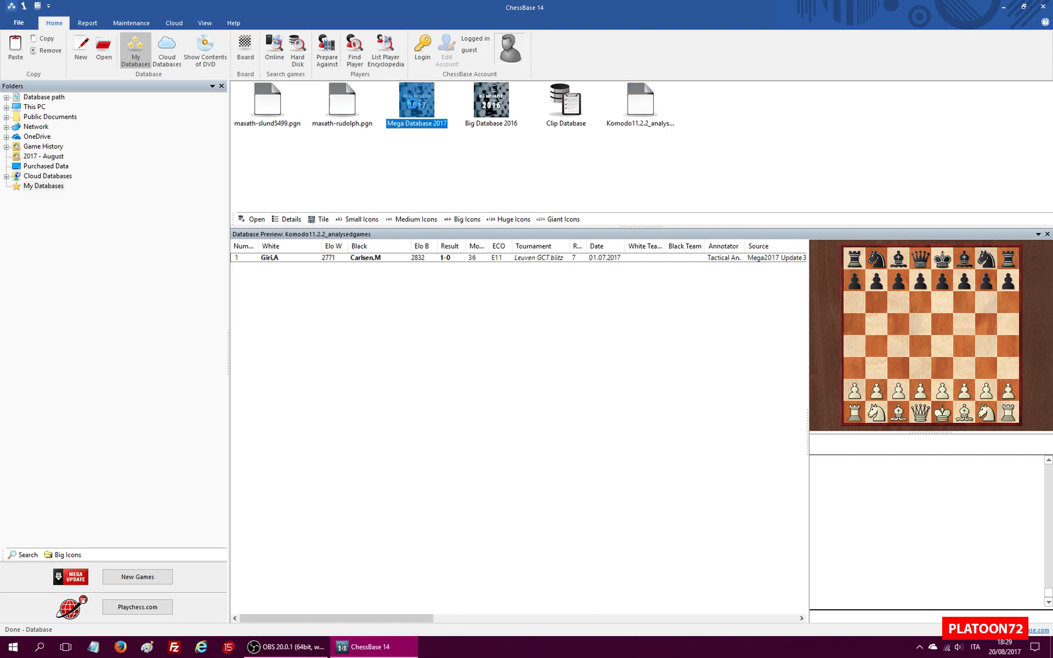
pyautogui.doubleClick(415, 105)
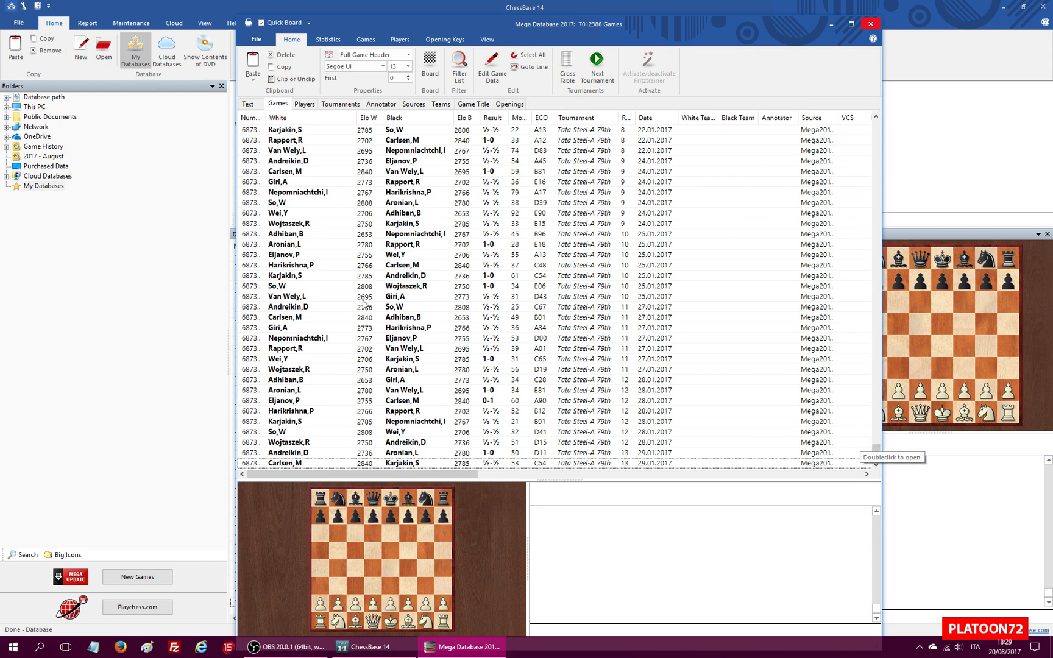
pyautogui.scroll(-4, 364, 303)
pyautogui.scroll(-3, 705, 414)
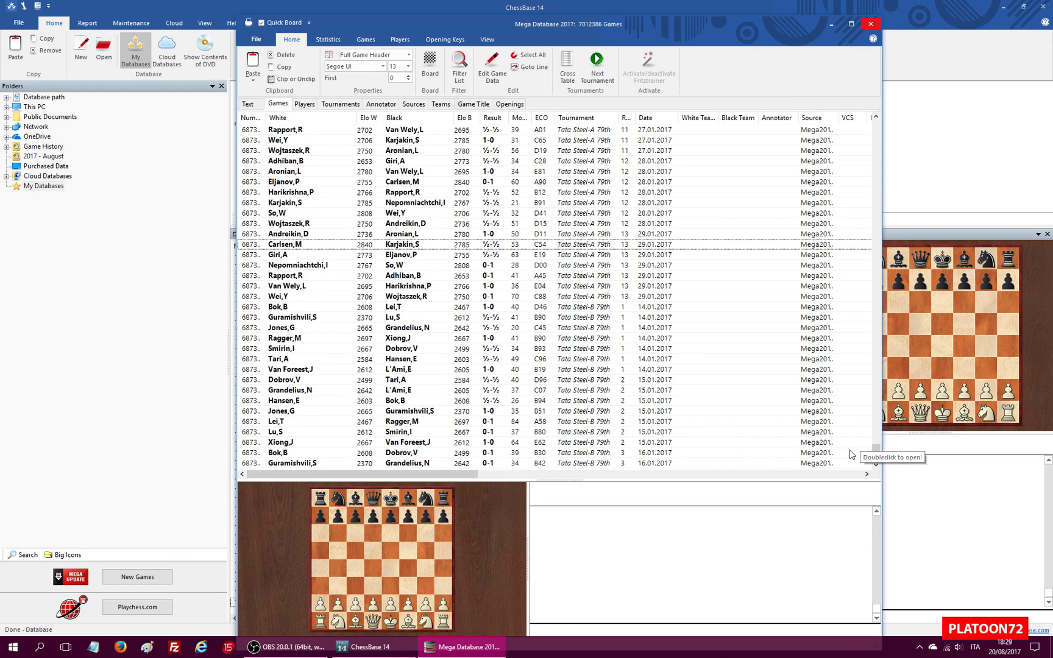
# Copy games Gschnitzer–Bellahcene through McShane–Jones into Komodo11.2.2_analysedgames, then close the list
pyautogui.moveTo(874, 451)
pyautogui.mouseDown()
pyautogui.moveTo(881, 435)
pyautogui.moveTo(877, 454)
pyautogui.mouseUp()
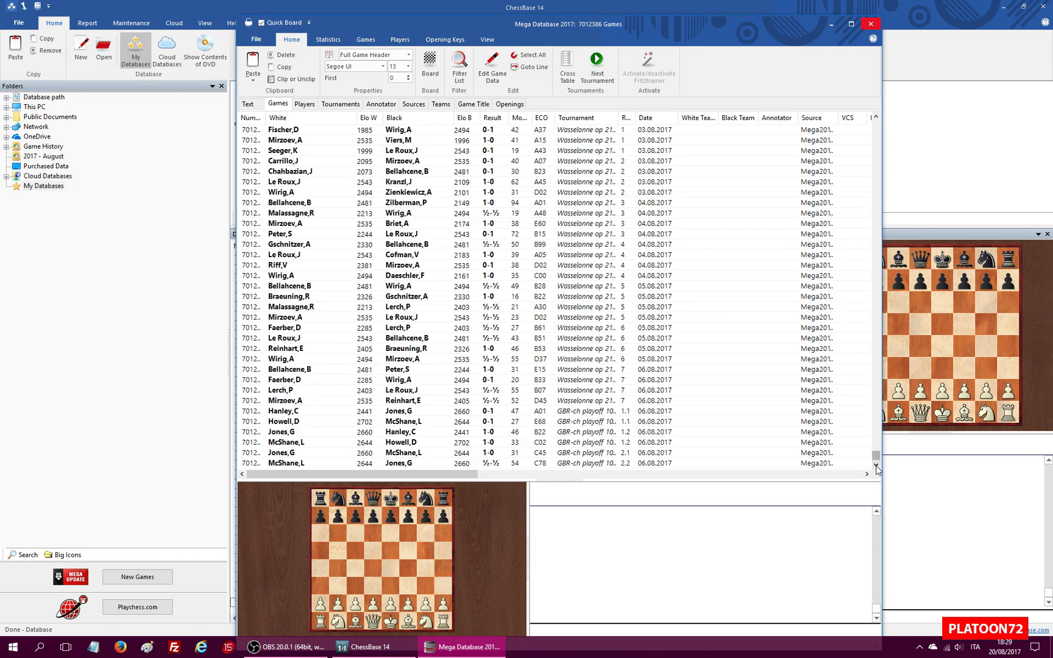
pyautogui.click(370, 244)
pyautogui.keyDown('shift'); pyautogui.click(384, 462); pyautogui.keyUp('shift')
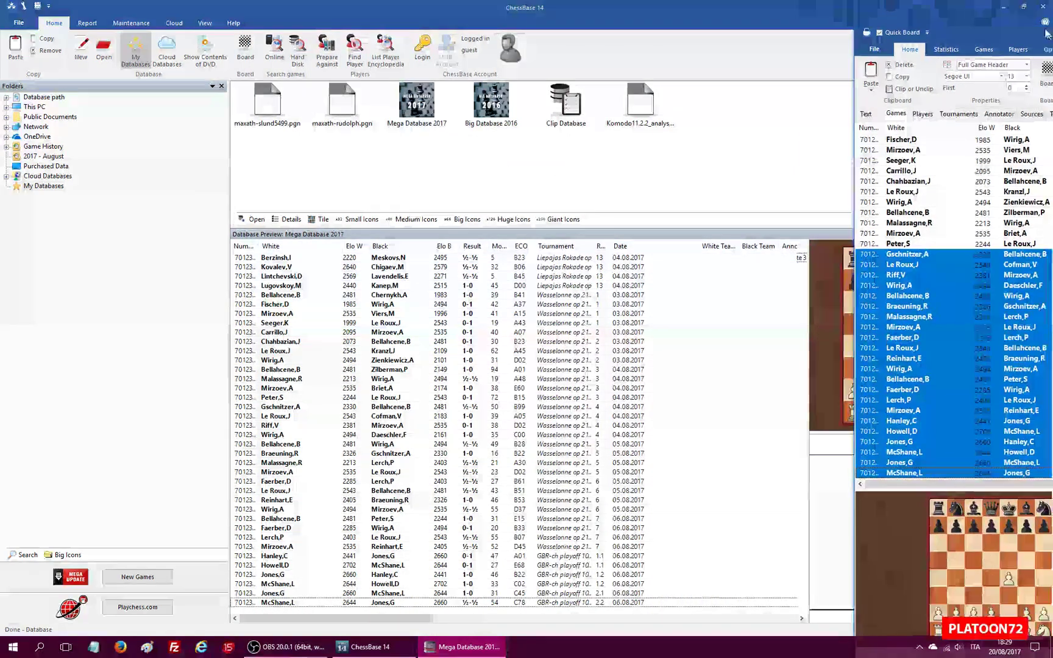
pyautogui.moveTo(433, 23); pyautogui.dragTo(1028, 10)
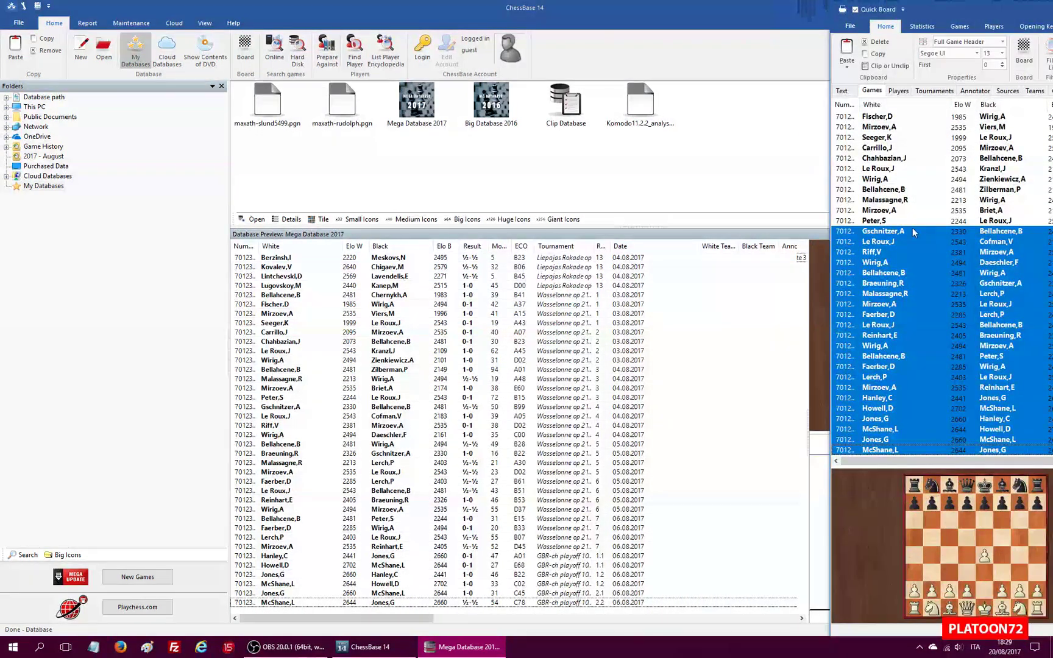
pyautogui.moveTo(865, 233)
pyautogui.mouseDown()
pyautogui.moveTo(541, 169)
pyautogui.moveTo(639, 106)
pyautogui.mouseUp()
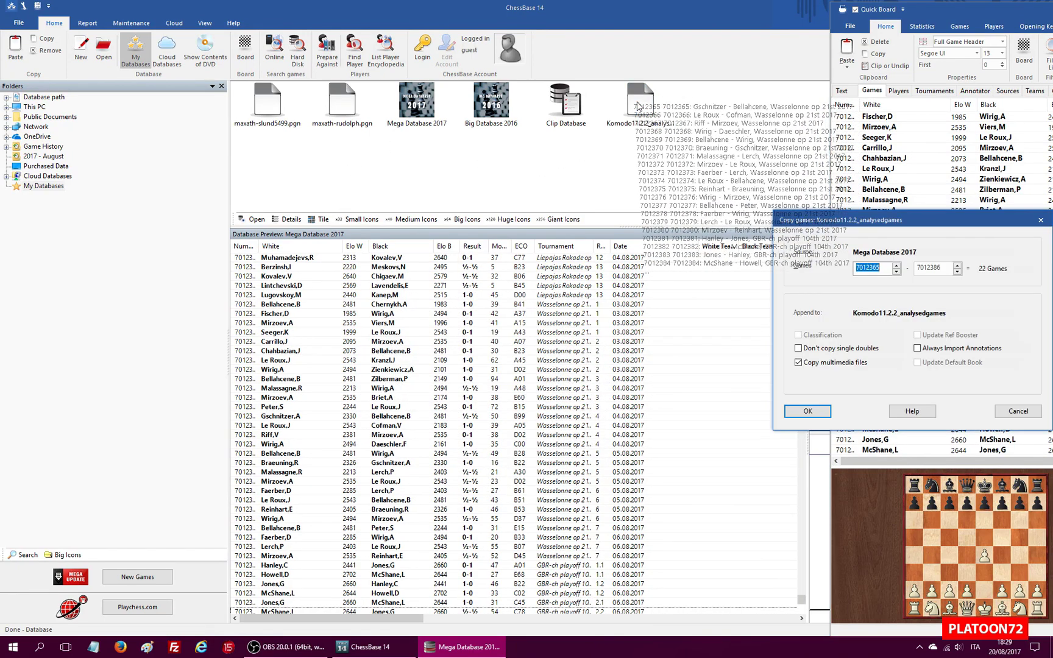
pyautogui.click(807, 412)
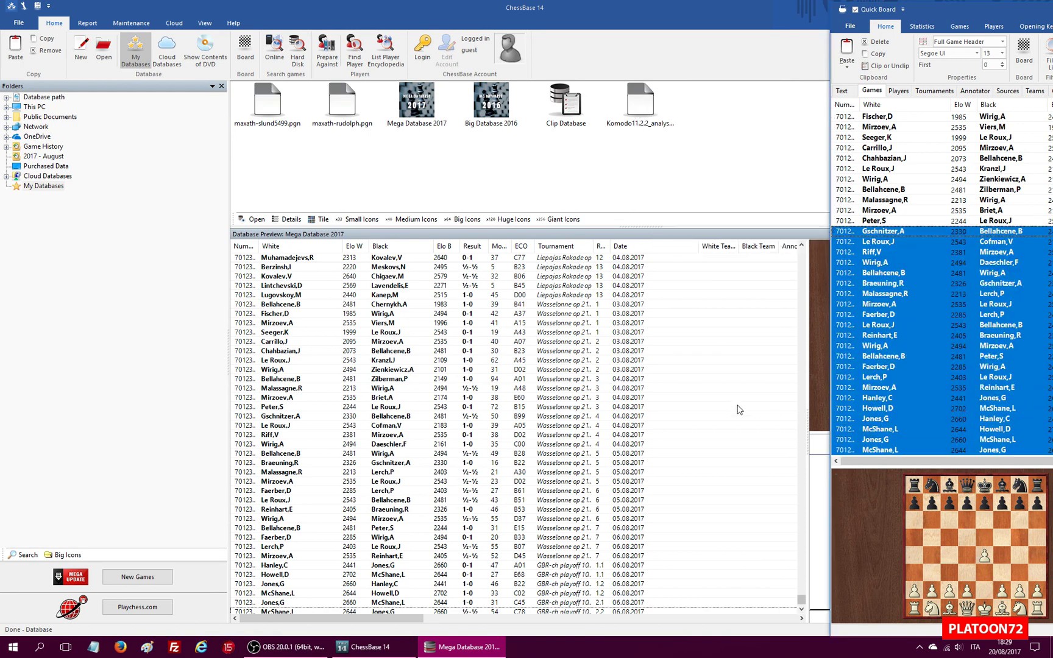
pyautogui.doubleClick(871, 11)
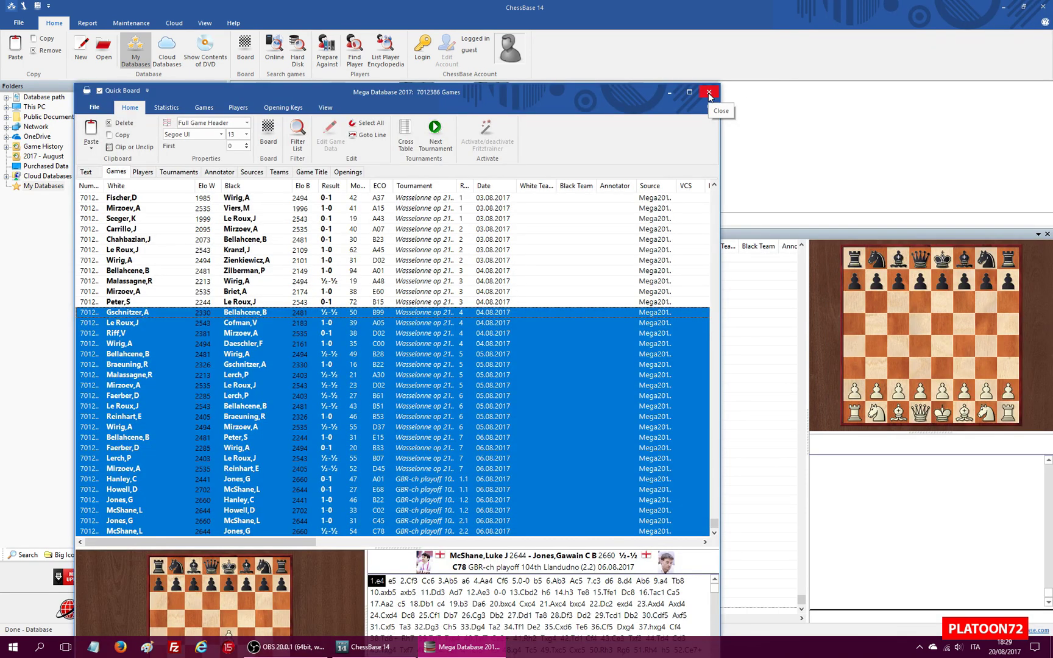
pyautogui.click(708, 93)
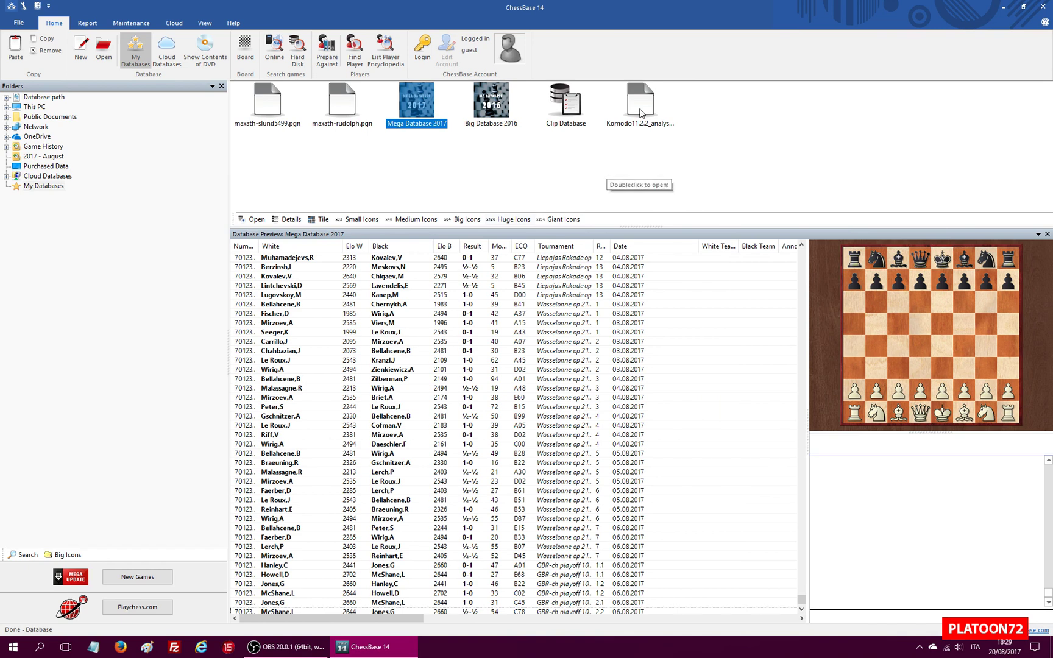
# Open Komodo11.2.2_analysedgames and select rows 2–23 to bring up their actions
pyautogui.doubleClick(641, 102)
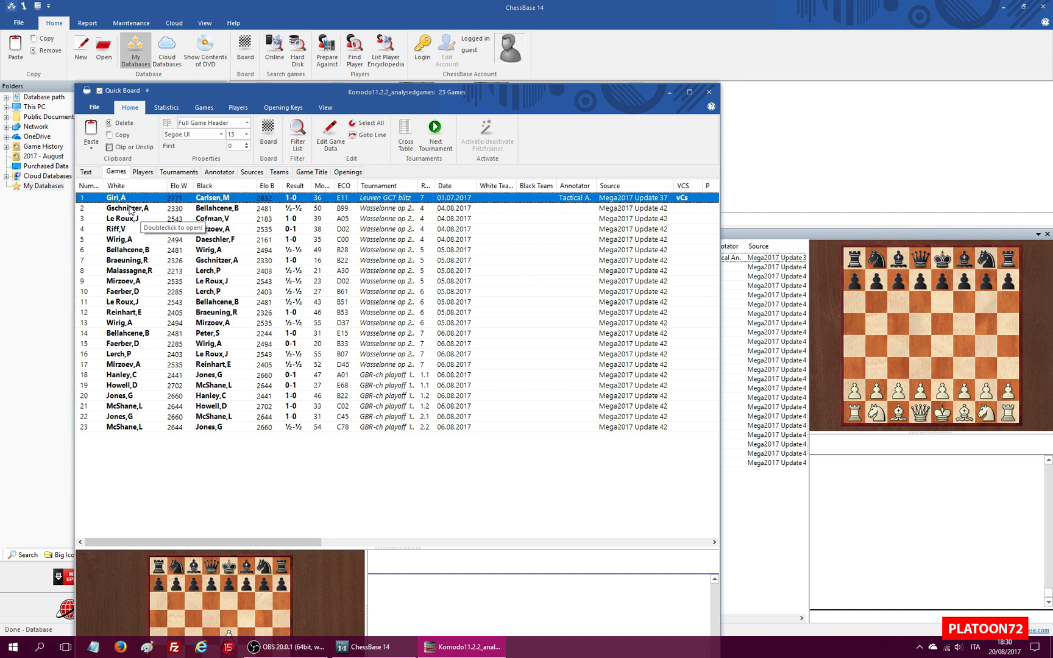
pyautogui.click(129, 211)
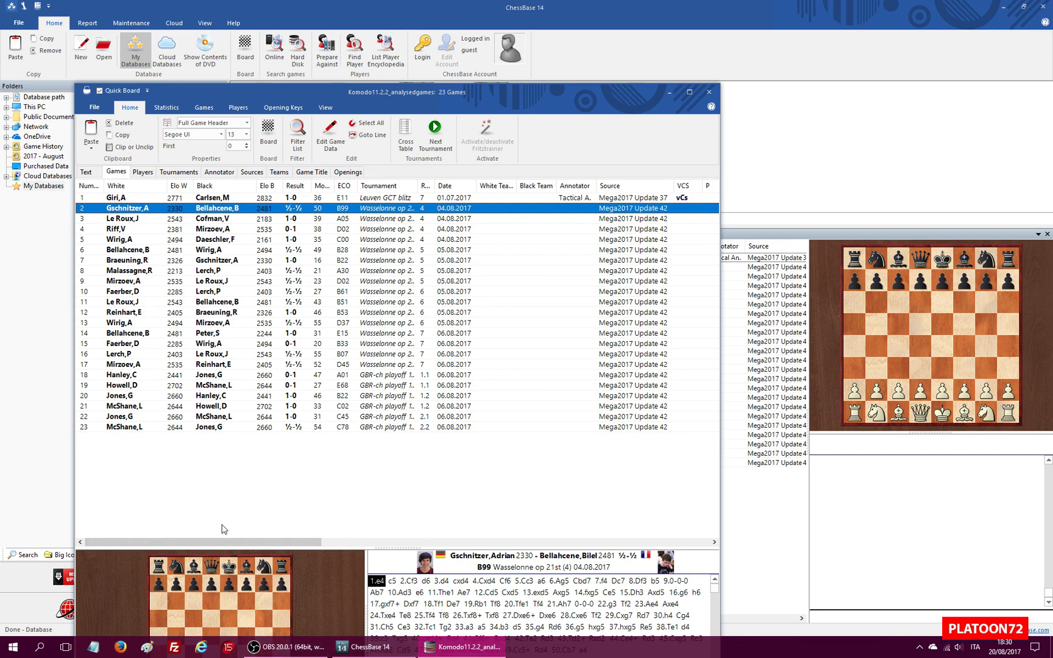
pyautogui.keyDown('shift'); pyautogui.click(123, 427); pyautogui.keyUp('shift')
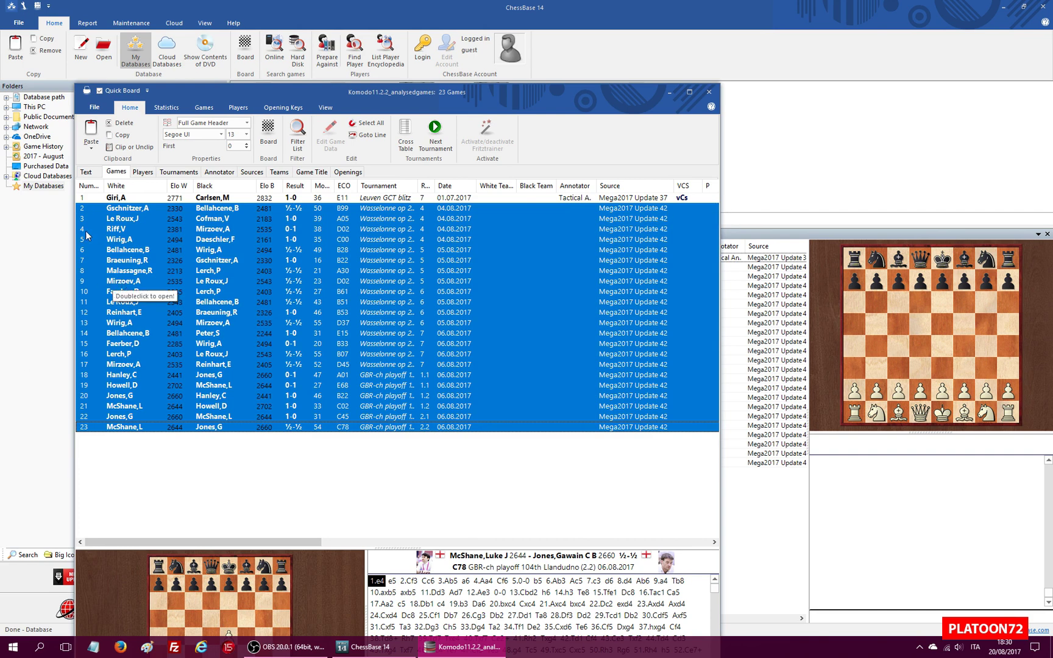
pyautogui.rightClick(116, 213)
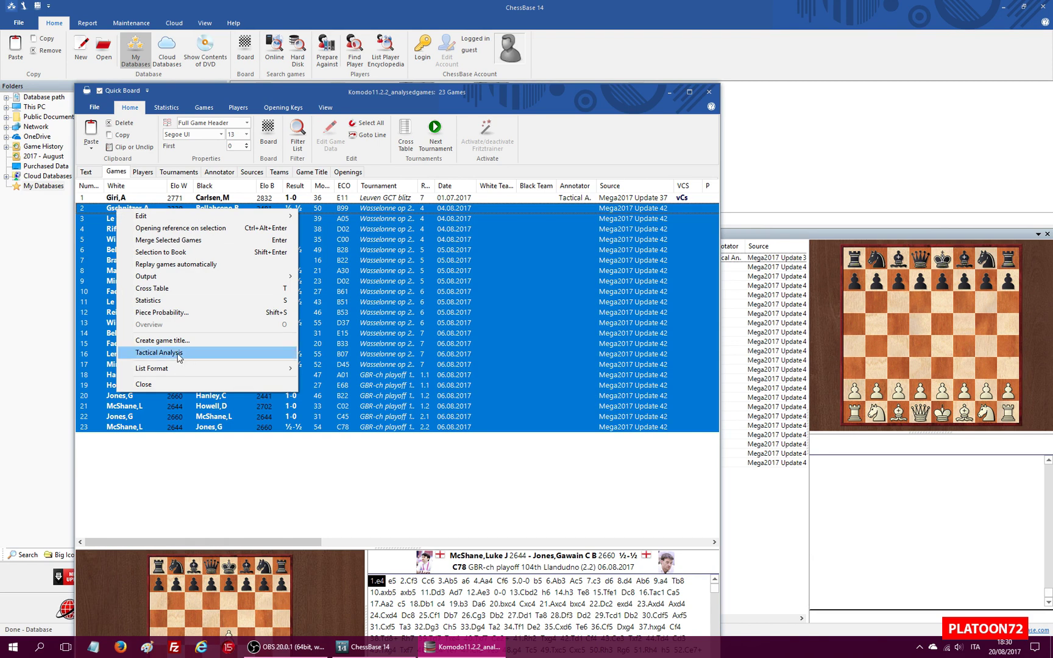
# Launch Coarse Tactical Analysis on the 22 selected games with stored evaluations and replaced annotations
pyautogui.click(178, 354)
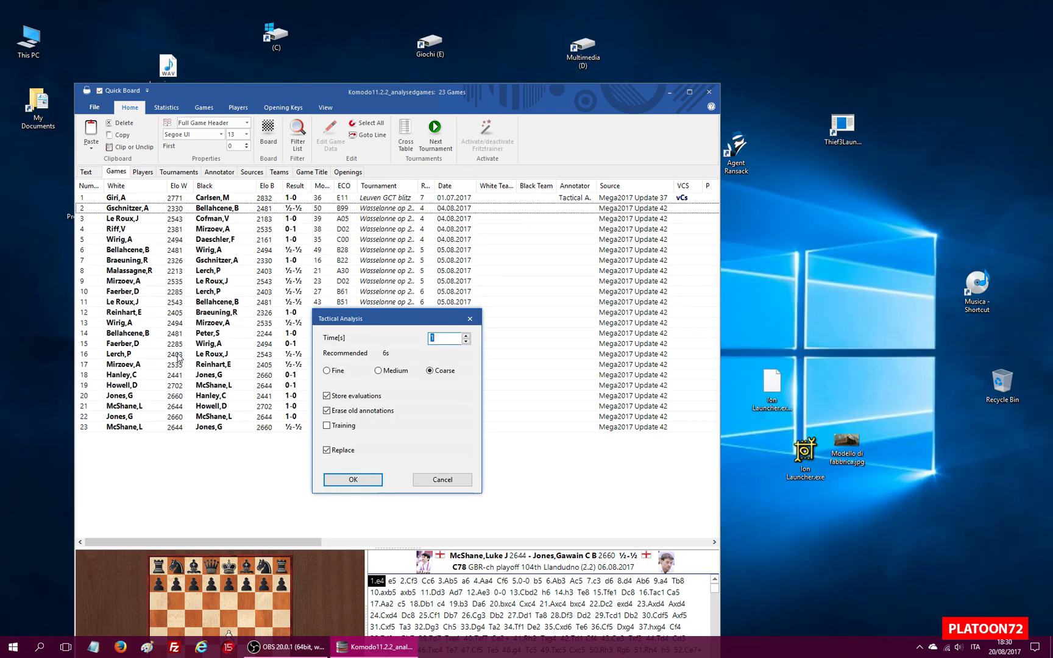
pyautogui.moveTo(371, 318); pyautogui.dragTo(331, 165)
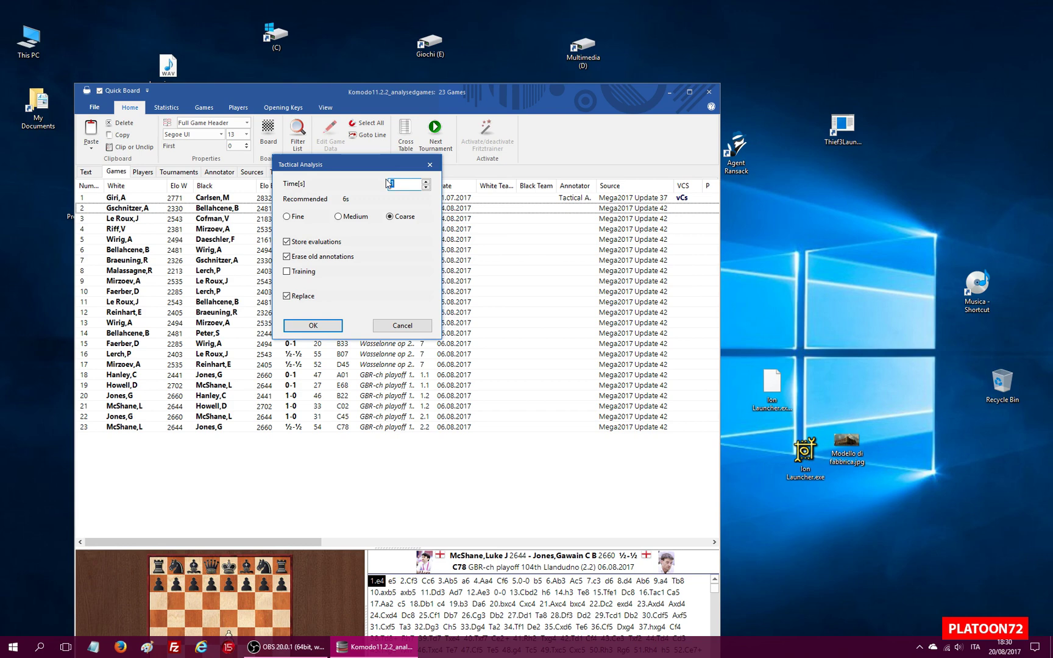
pyautogui.click(314, 326)
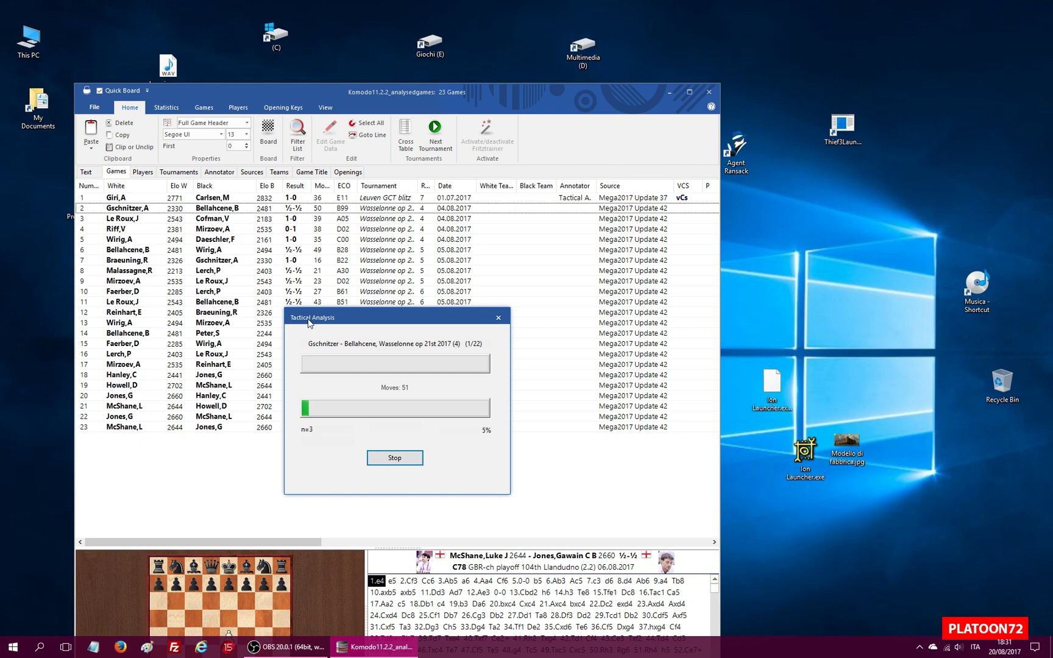
# Move the Tactical Analysis progress dialog higher up the screen
pyautogui.moveTo(309, 323); pyautogui.dragTo(326, 102)
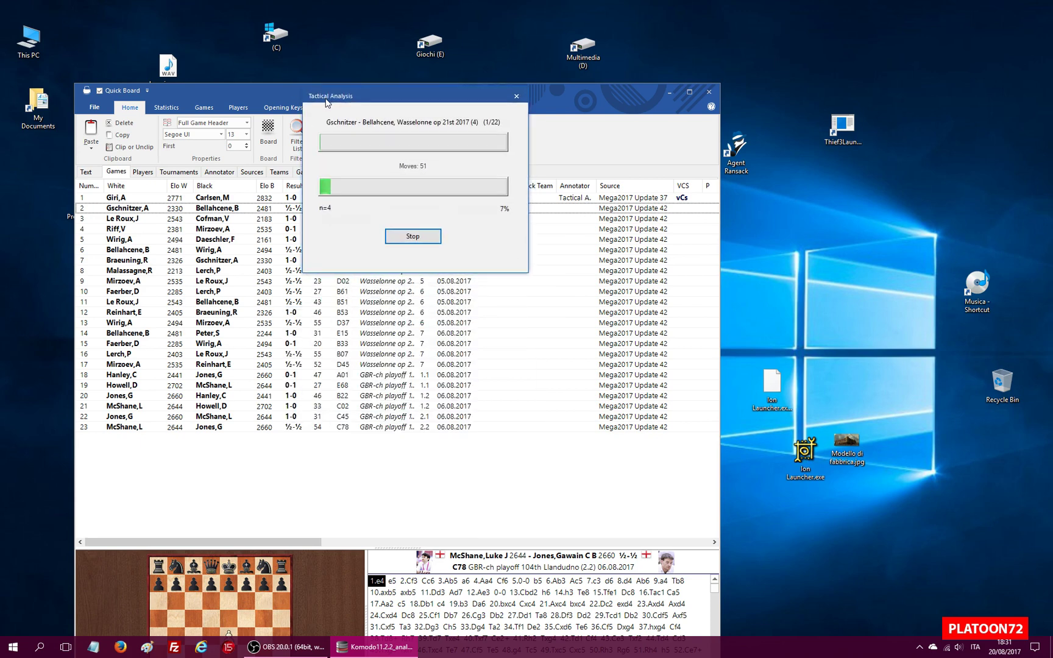